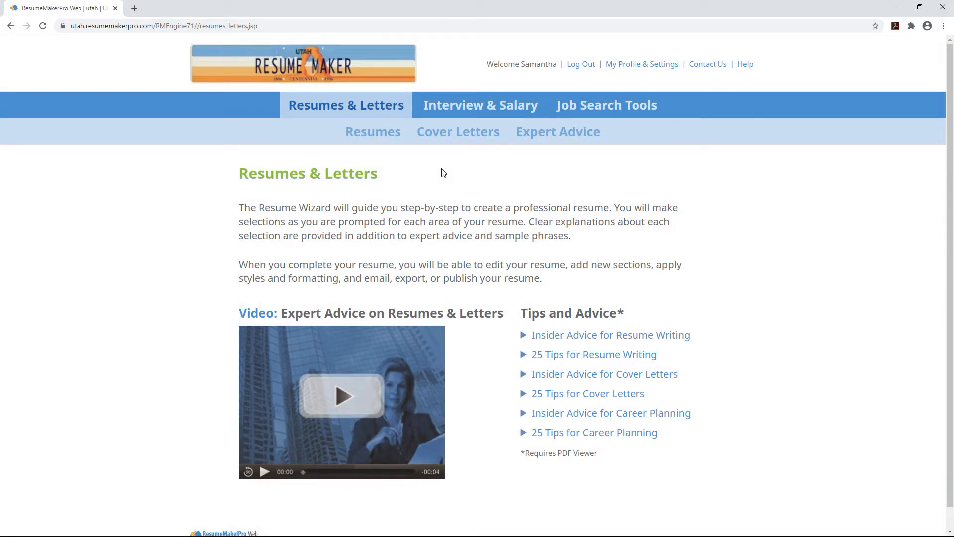
# Step: Open the list of saved resumes in the Resume Center and start creating a new resume
pyautogui.moveTo(403, 144)
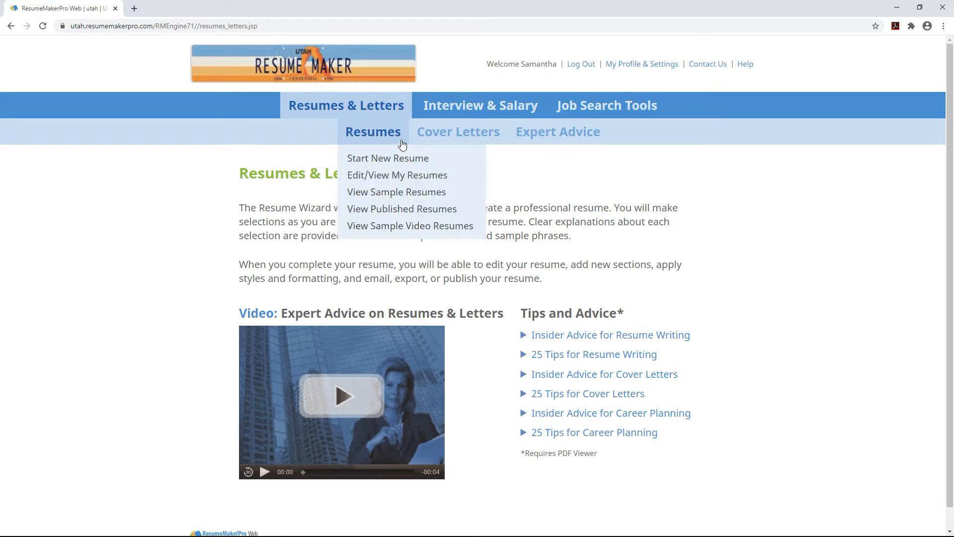
pyautogui.moveTo(432, 143)
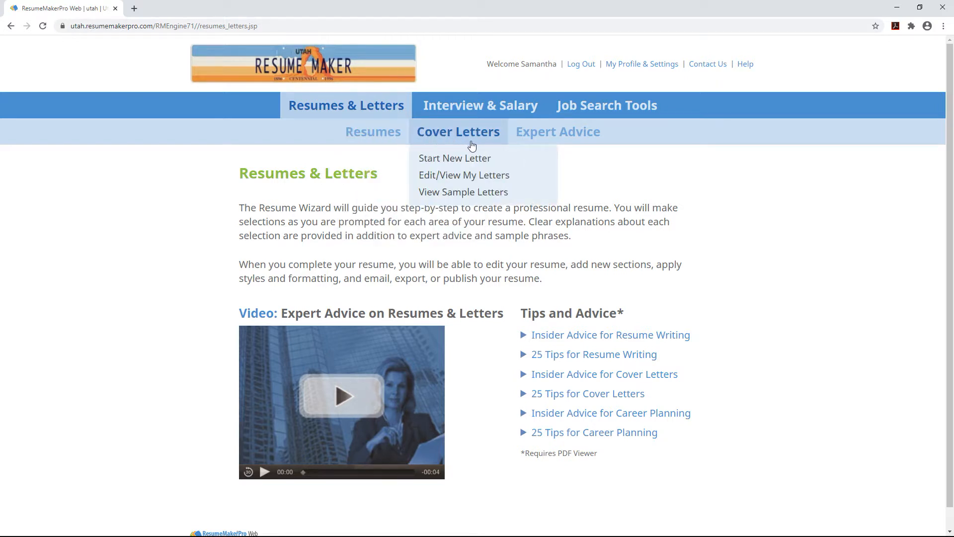
pyautogui.moveTo(517, 144)
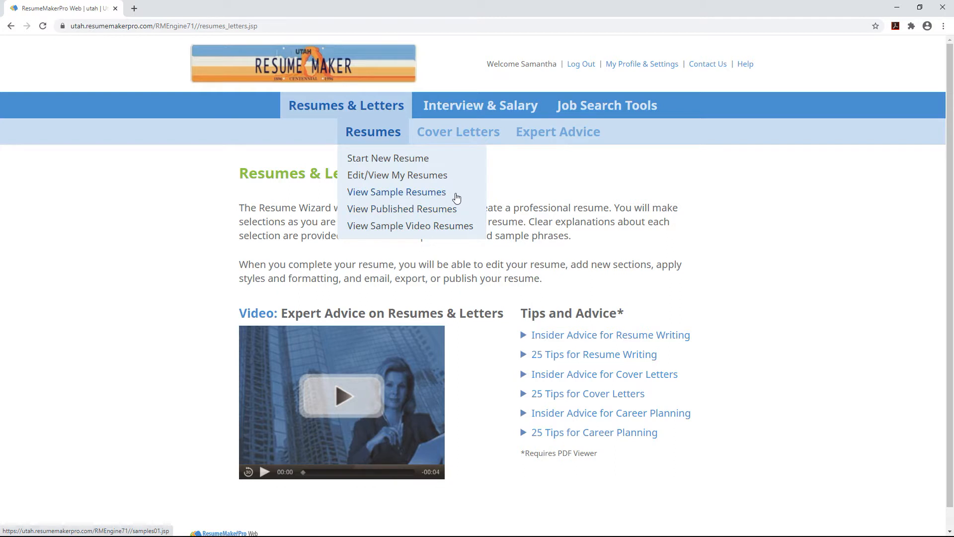
pyautogui.click(440, 177)
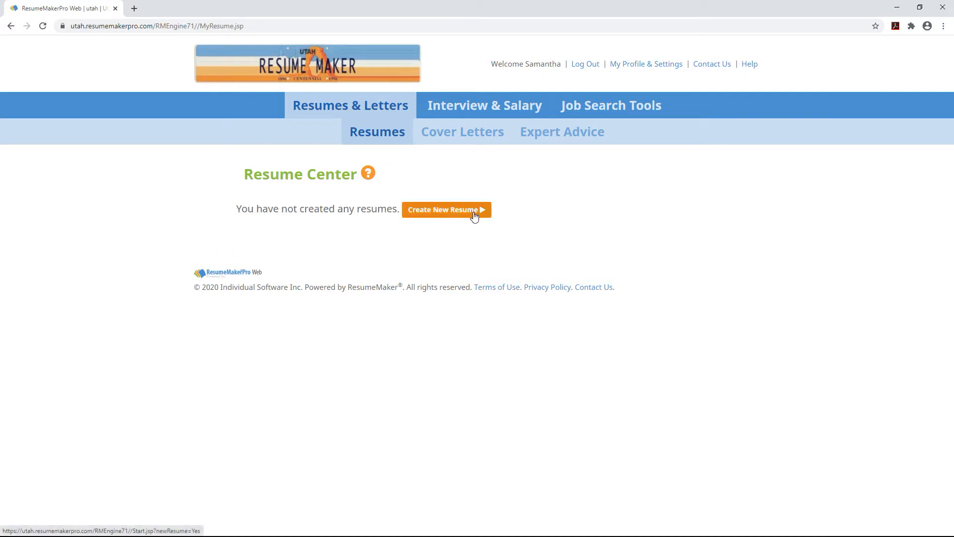
pyautogui.click(472, 220)
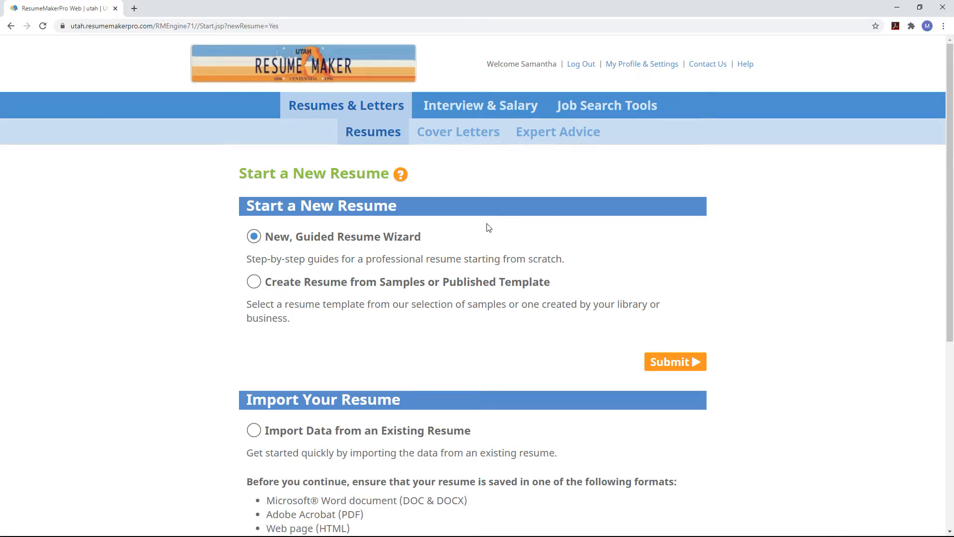
# Step: Read the help page on starting a new resume through to its importing instructions, and close it
pyautogui.click(401, 175)
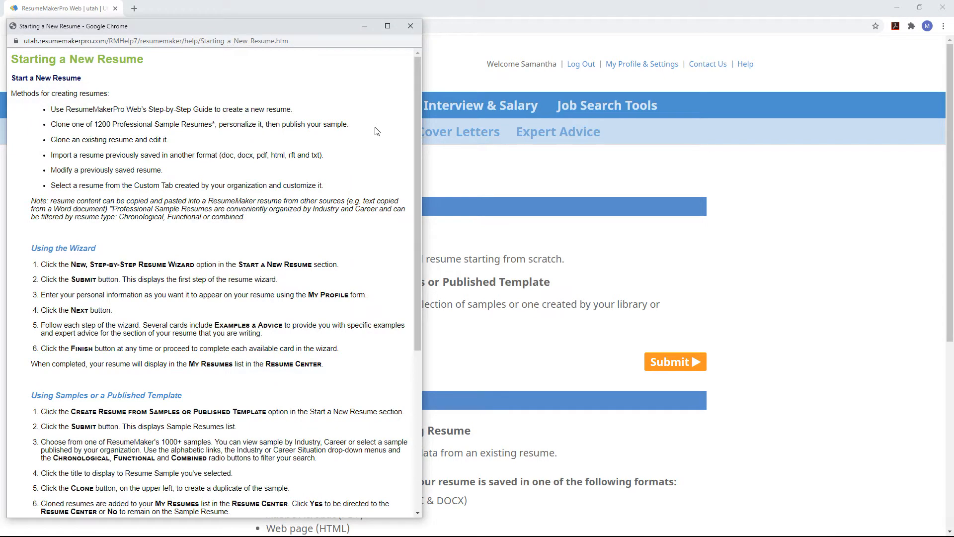
pyautogui.moveTo(417, 178); pyautogui.dragTo(436, 351)
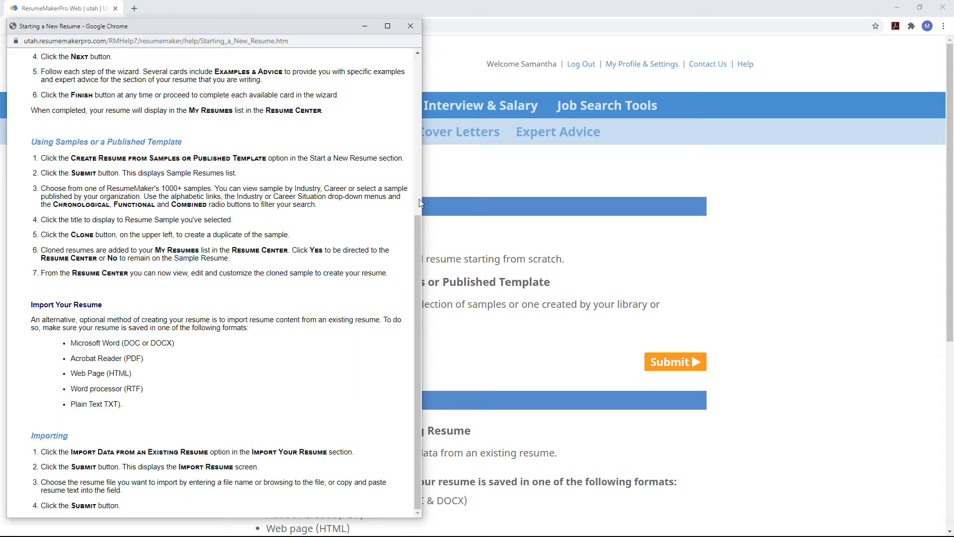
pyautogui.click(411, 30)
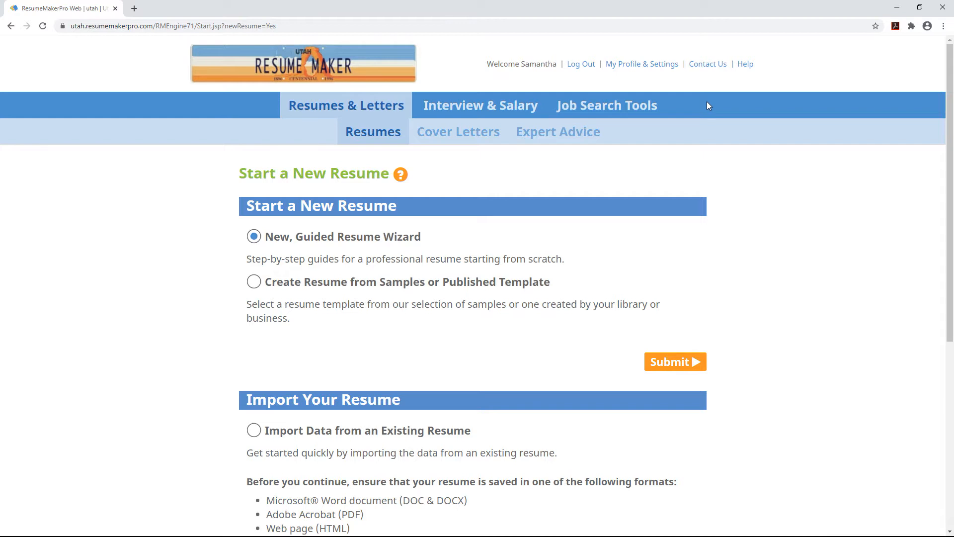
# Step: Review the personal and contact details in My Profile and the format requirements for importing an existing resume
pyautogui.click(665, 71)
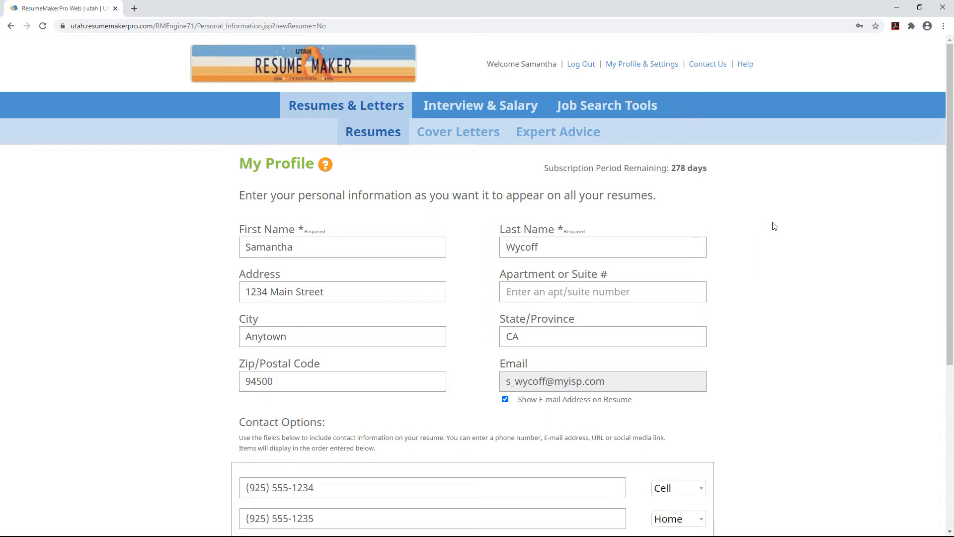
pyautogui.moveTo(951, 329); pyautogui.dragTo(953, 494)
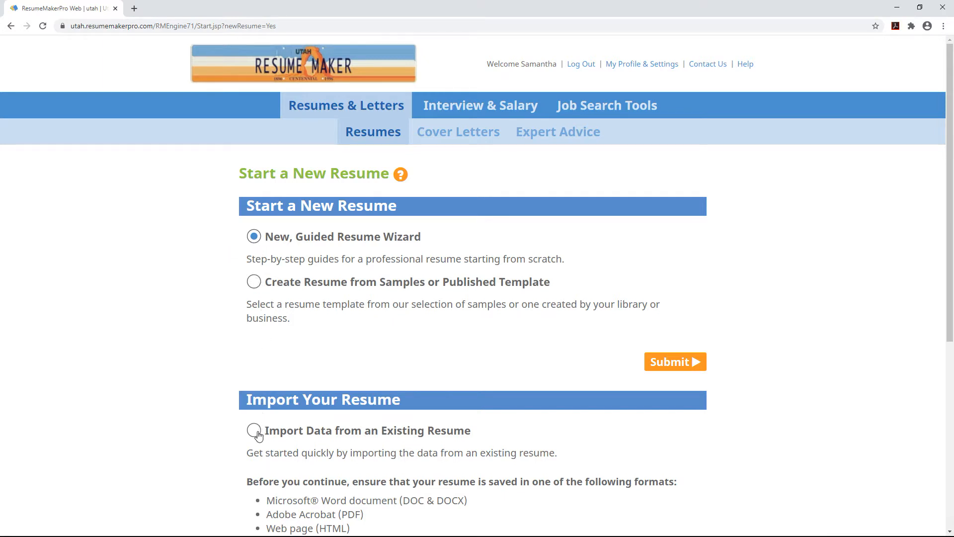
pyautogui.scroll(-3, 256, 433)
pyautogui.scroll(-2, 256, 438)
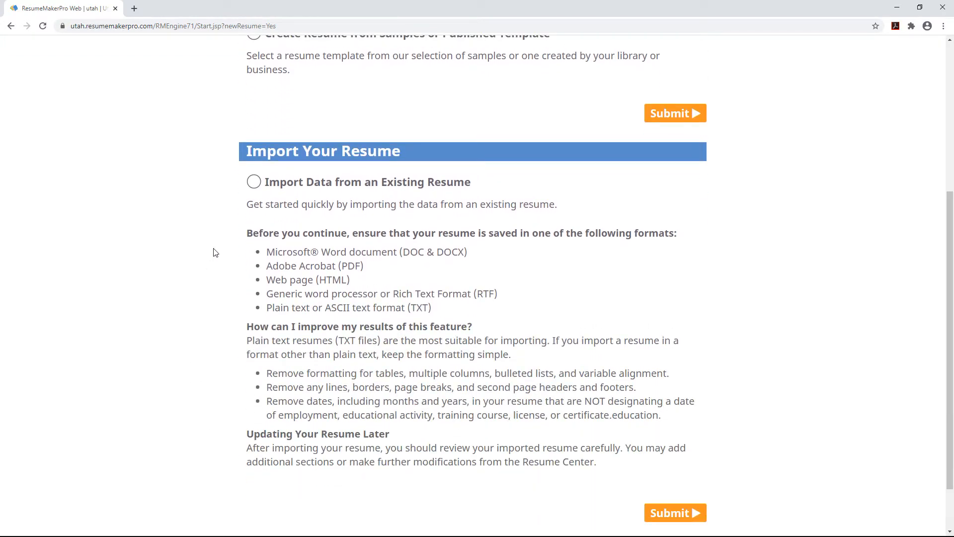
pyautogui.scroll(2, 207, 308)
pyautogui.scroll(3, 209, 308)
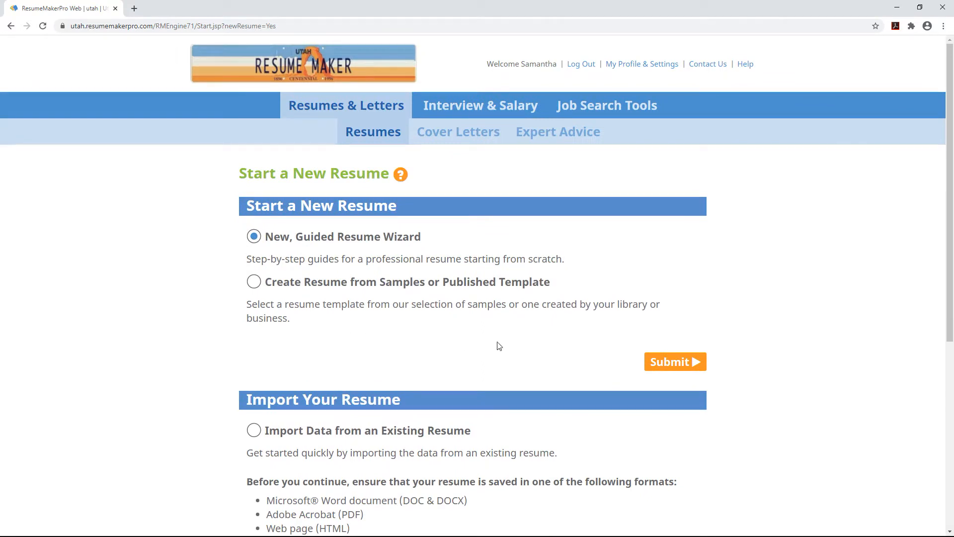
# Step: Start the New, Guided Resume Wizard and continue with the profile and contact details as already filled in
pyautogui.click(675, 373)
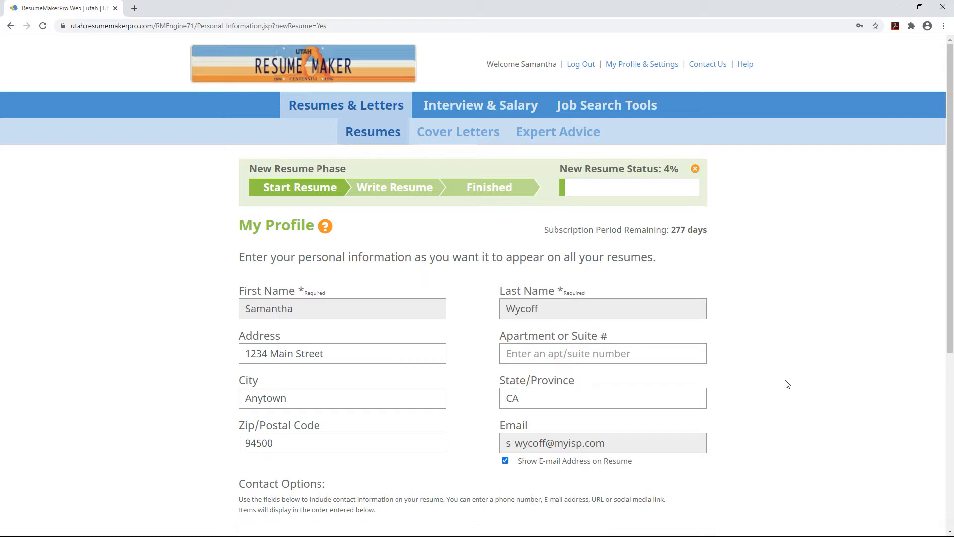
pyautogui.scroll(-6, 786, 384)
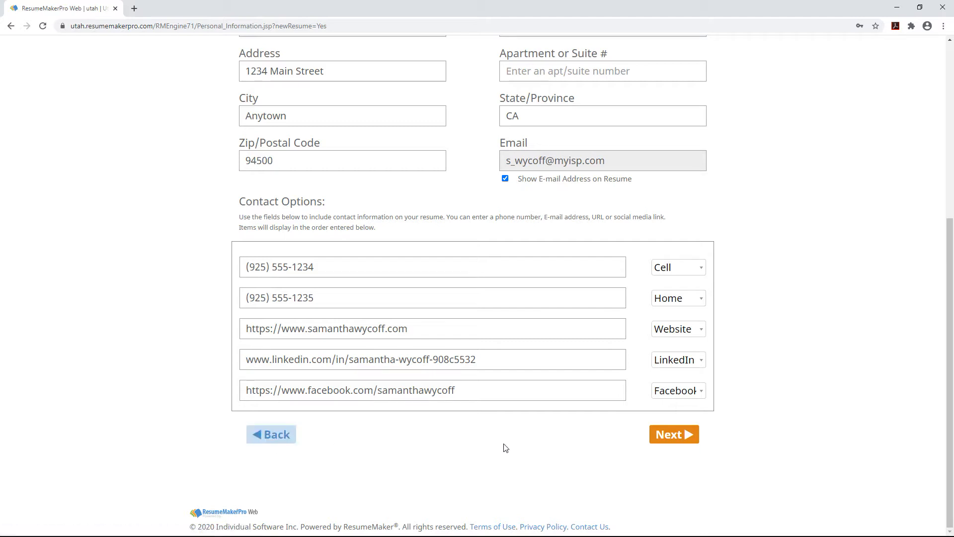
pyautogui.click(674, 445)
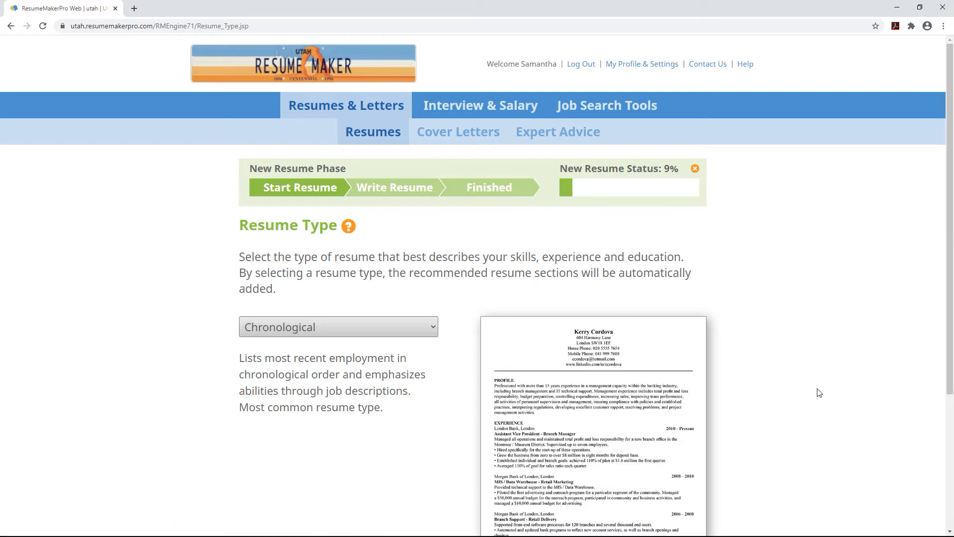
# Step: Choose the Chronological resume type and accept the recommended sections in their existing order
pyautogui.click(431, 327)
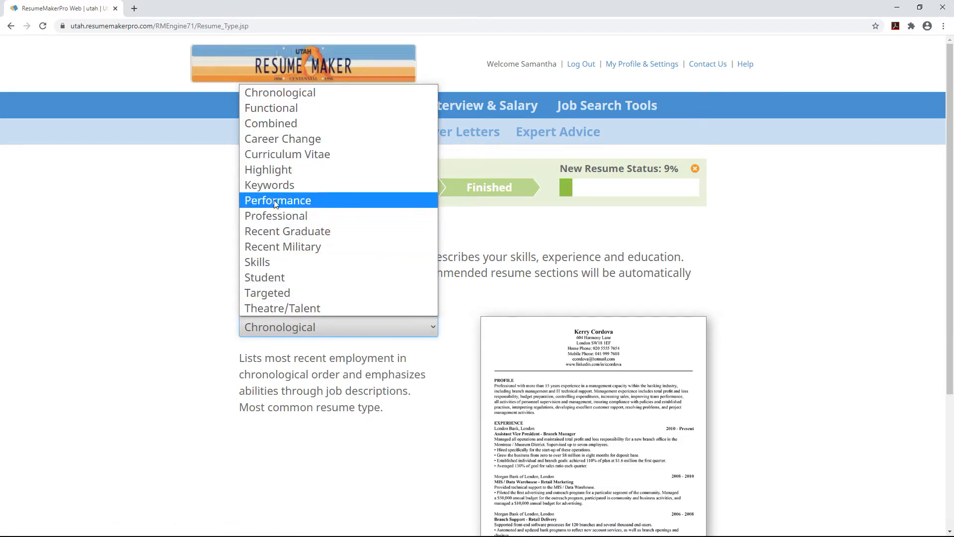
pyautogui.click(264, 97)
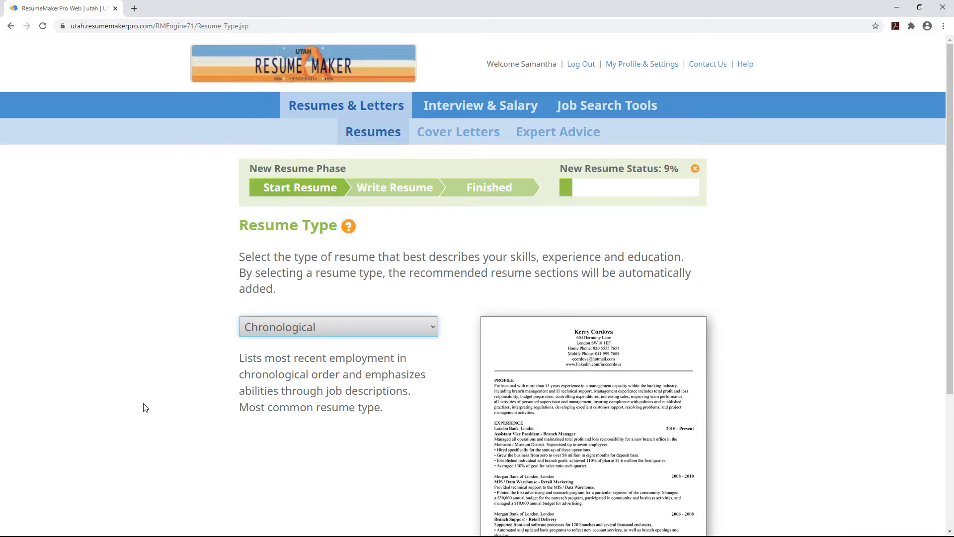
pyautogui.scroll(-4, 251, 458)
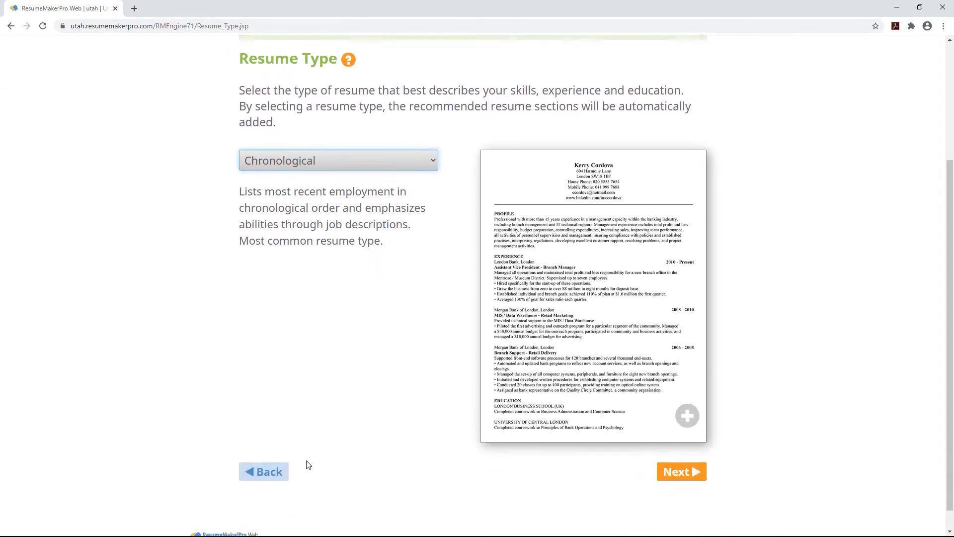
pyautogui.click(686, 460)
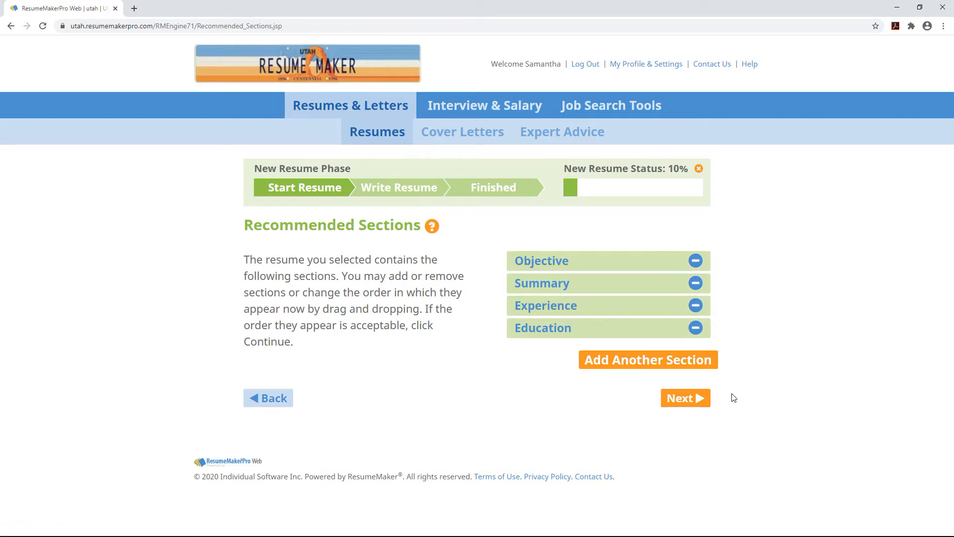
pyautogui.click(696, 401)
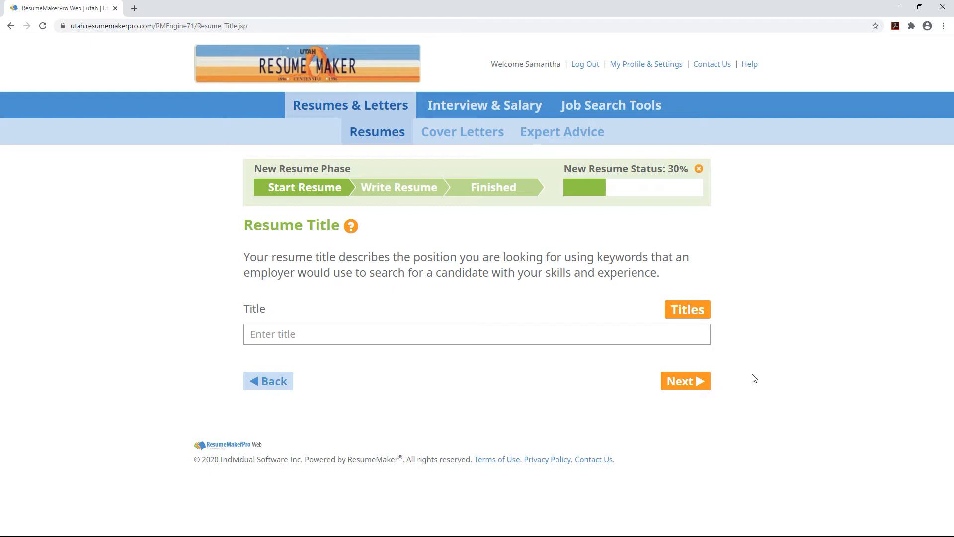
# Step: Check the suggested resume titles, enter the applicant's short first name in possessive form plus "Resume" as the title, and continue
pyautogui.click(678, 314)
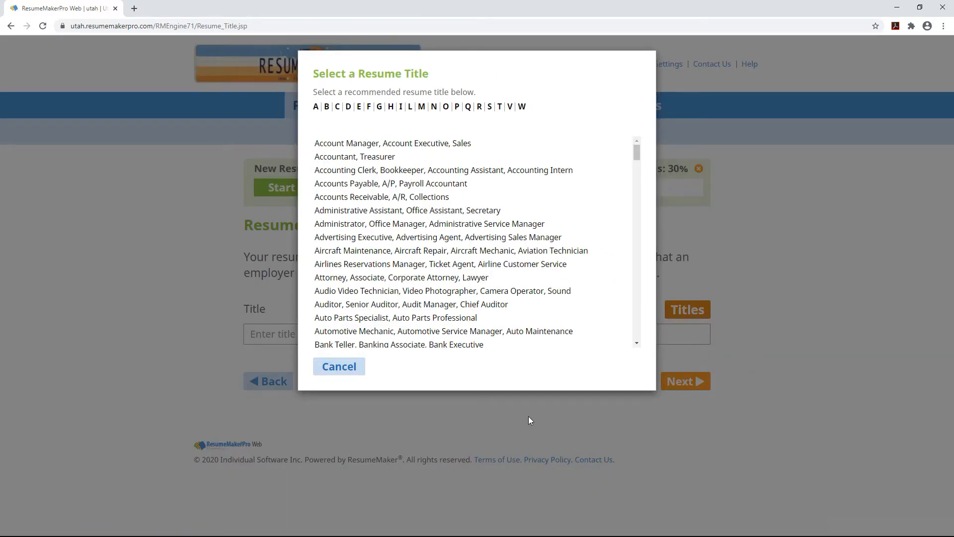
pyautogui.click(343, 366)
pyautogui.click(289, 334)
pyautogui.write('S')
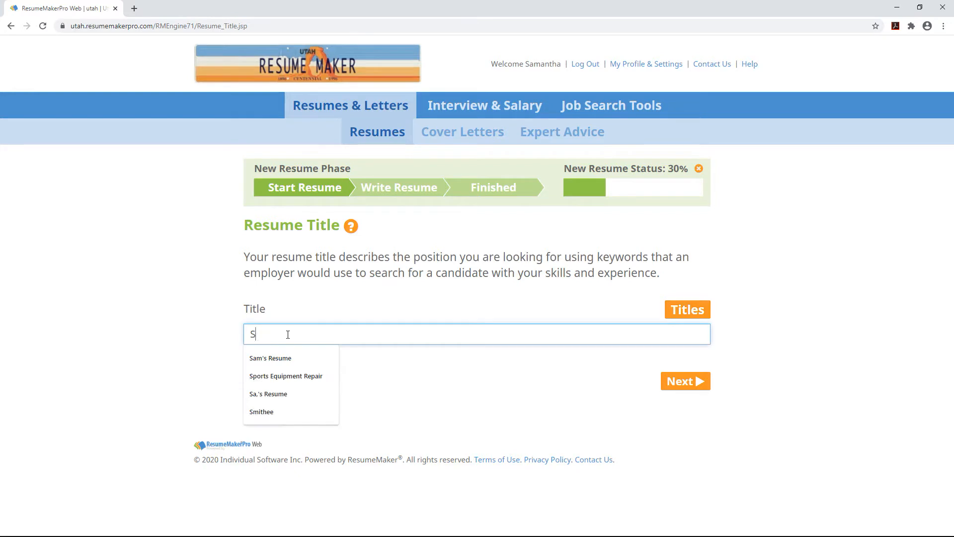
pyautogui.write("am's Resume")
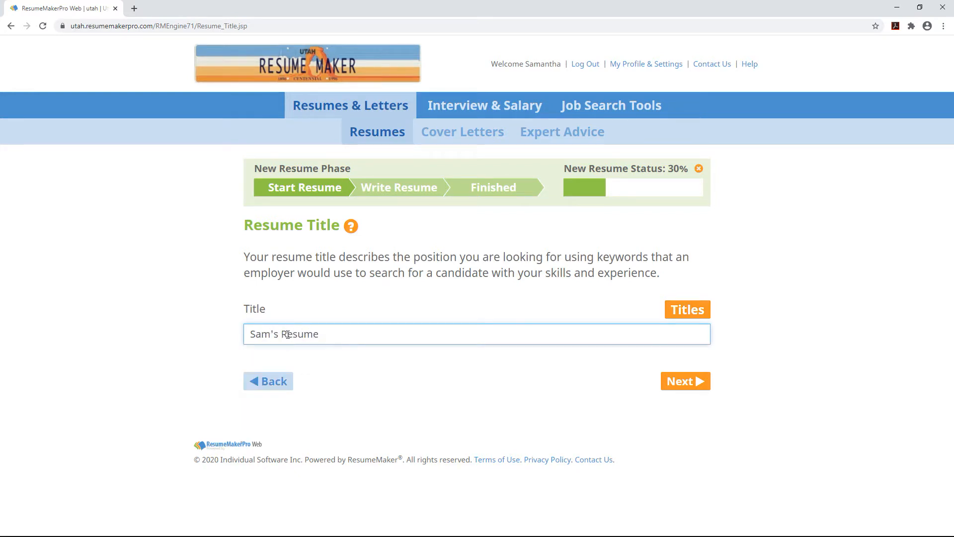
pyautogui.click(667, 388)
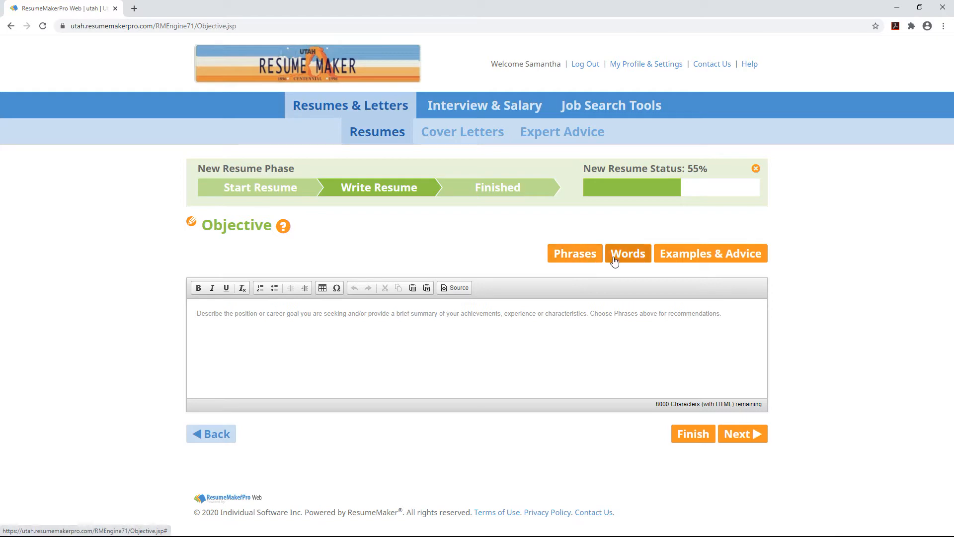
# Step: Consult the objective advice, insert the General phrase "A/An ___ (job title or job category) position in ___ (job category)" as the Objective, and continue
pyautogui.click(668, 260)
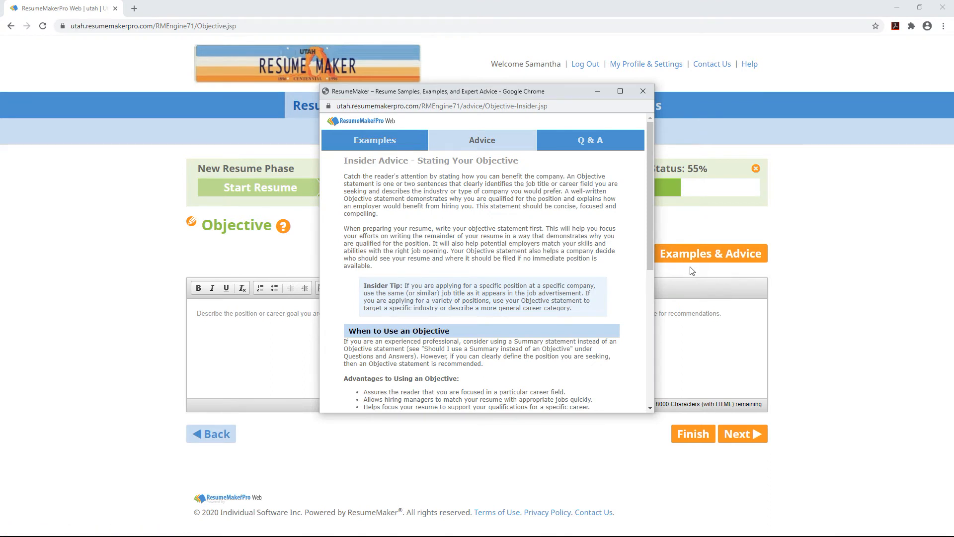
pyautogui.click(643, 92)
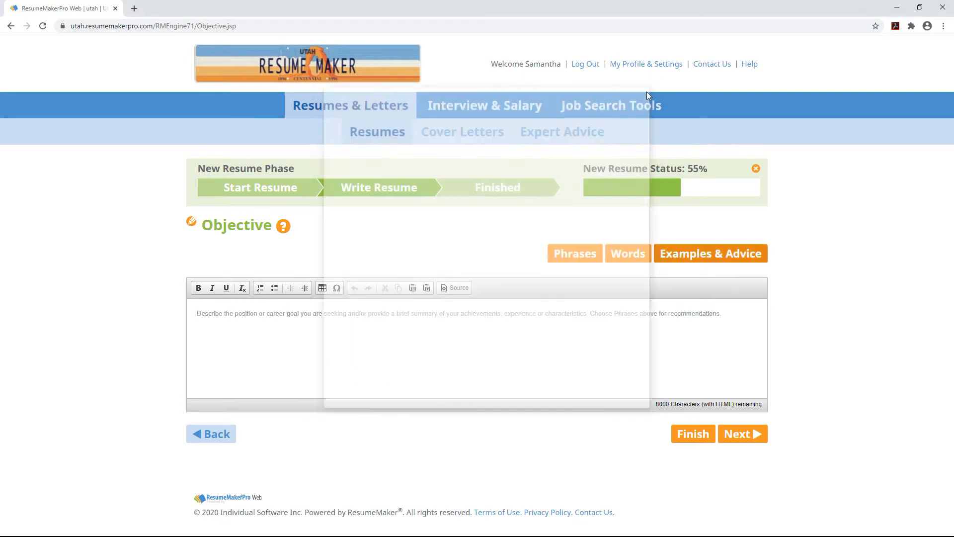
pyautogui.click(572, 254)
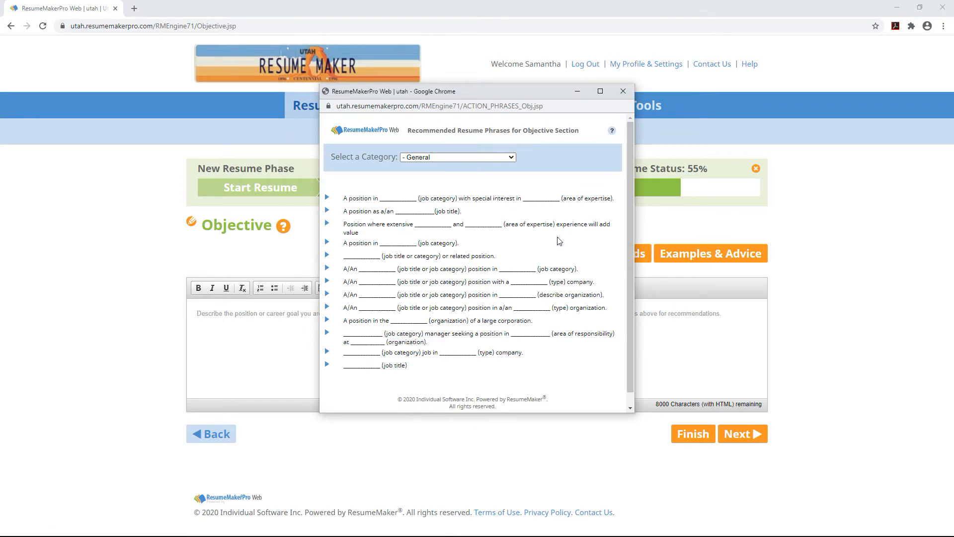
pyautogui.click(485, 271)
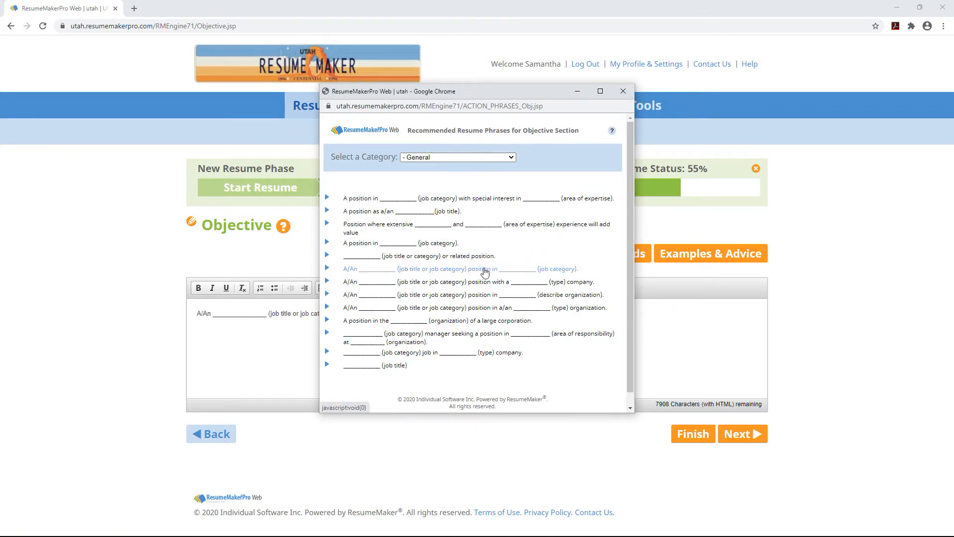
pyautogui.click(624, 91)
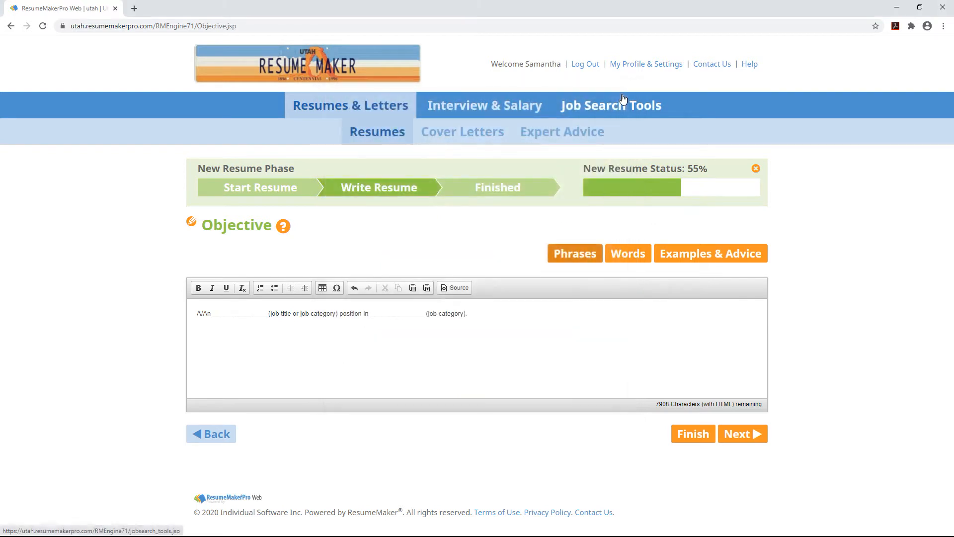
pyautogui.click(750, 435)
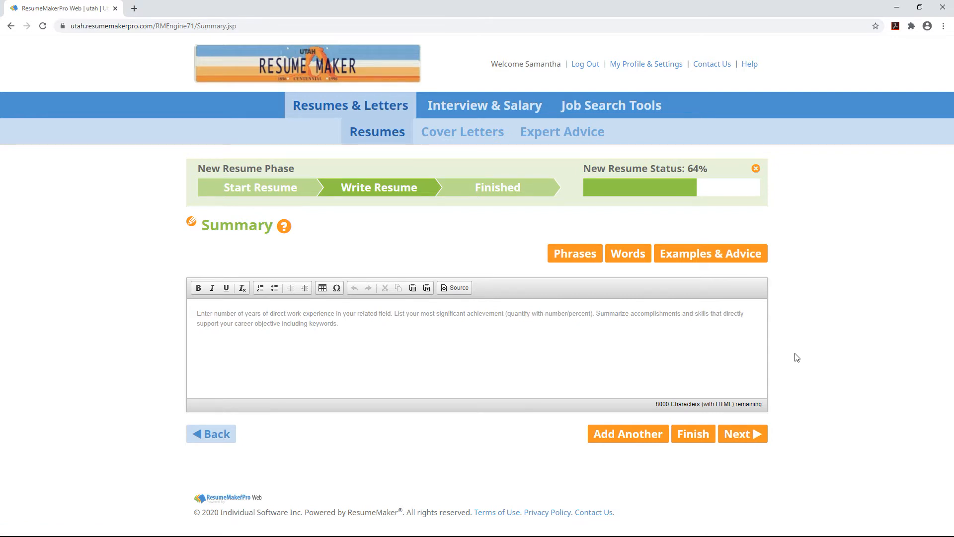
# Step: Insert the General phrase beginning "Professional with ___ (number) of years experience providing" into the Summary and continue to the Experience section
pyautogui.click(590, 258)
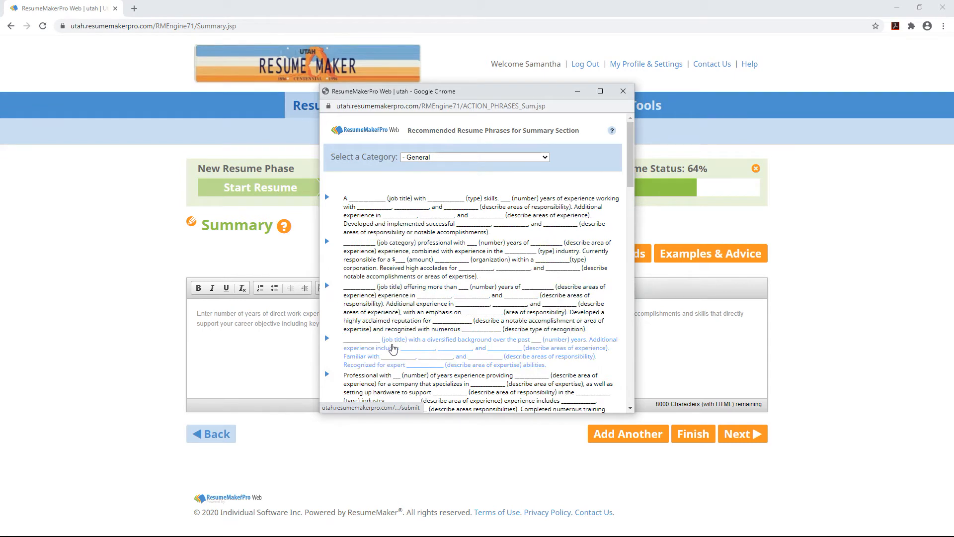
pyautogui.click(386, 377)
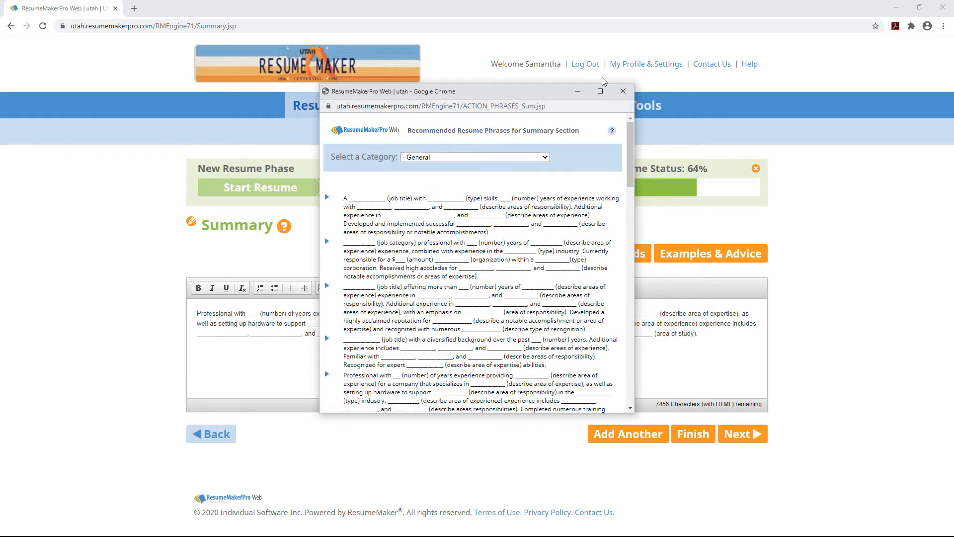
pyautogui.click(623, 91)
pyautogui.click(741, 434)
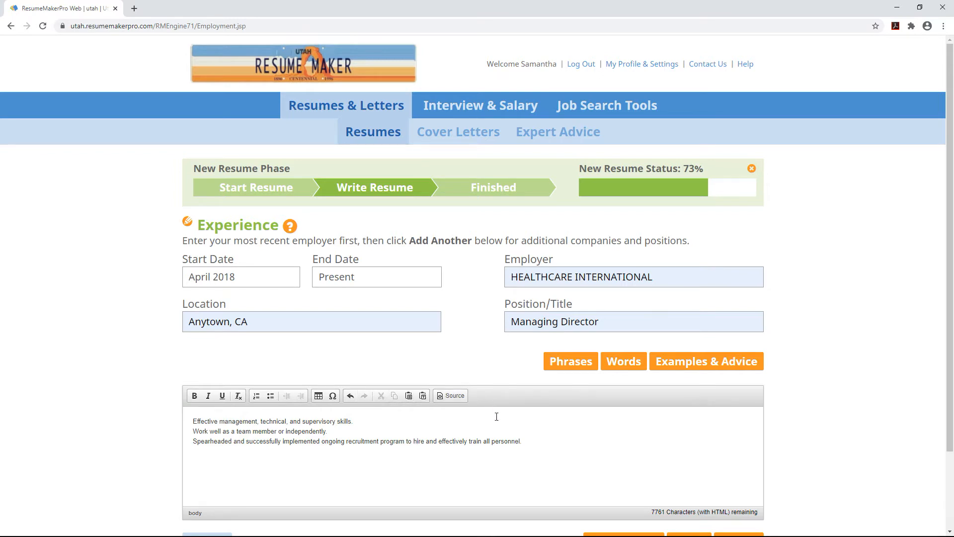
# Step: View the HTML source of the Experience description and return to the formatted view
pyautogui.click(462, 401)
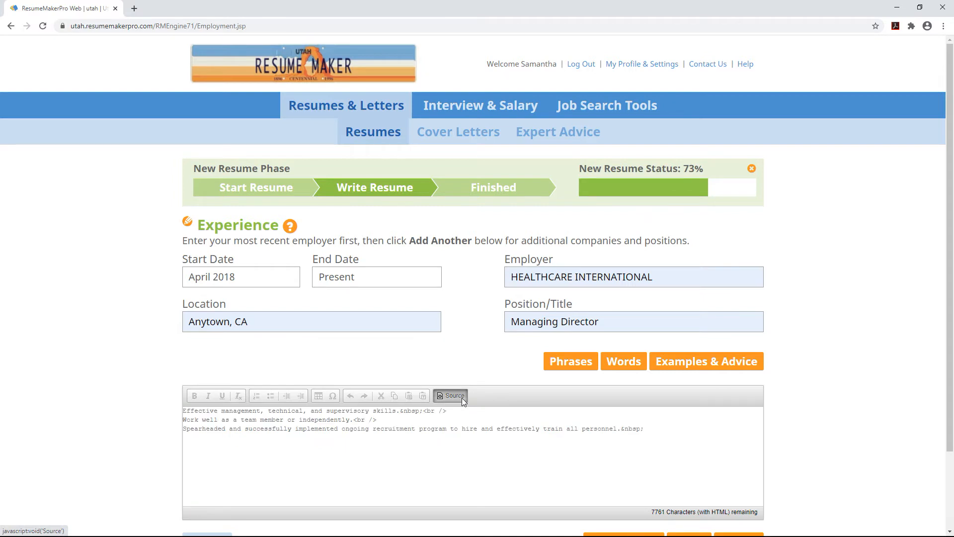
pyautogui.click(462, 401)
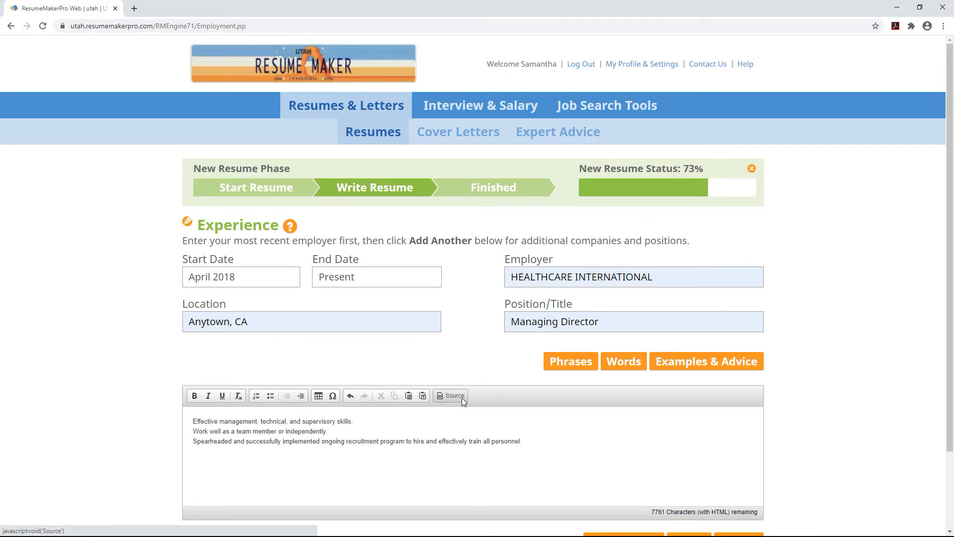
# Step: Accept the Experience and Education entries to finish the resume wizard, and view the completed resume in a maximized window
pyautogui.scroll(-2, 663, 435)
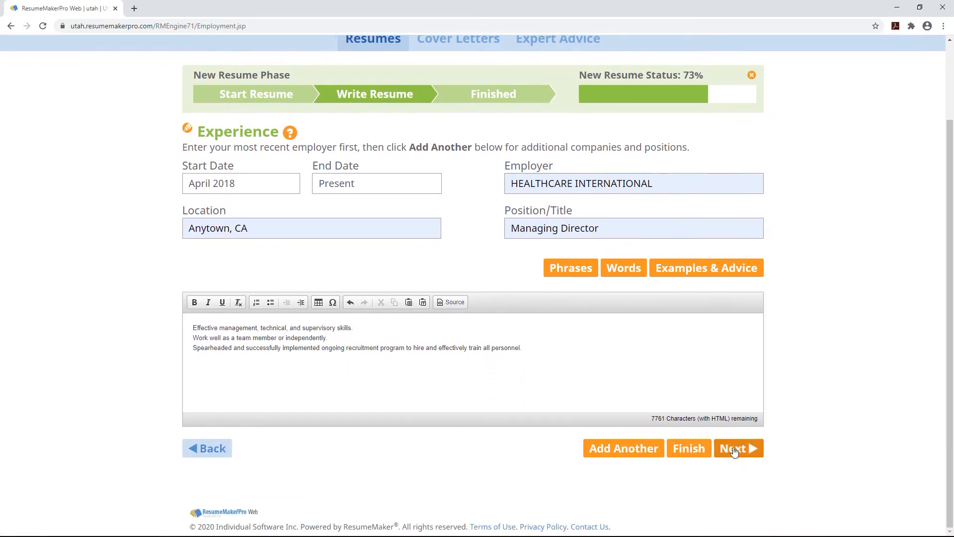
pyautogui.click(732, 456)
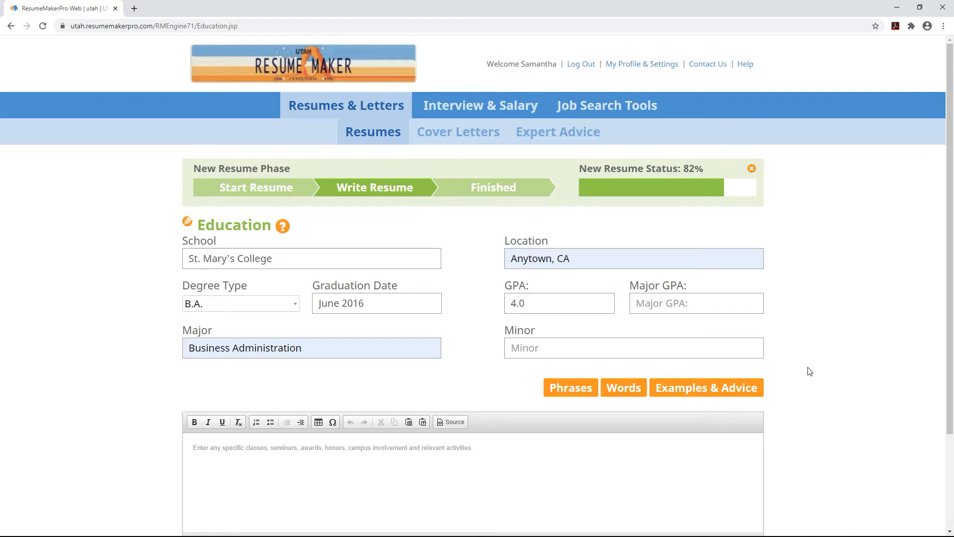
pyautogui.scroll(-3, 810, 372)
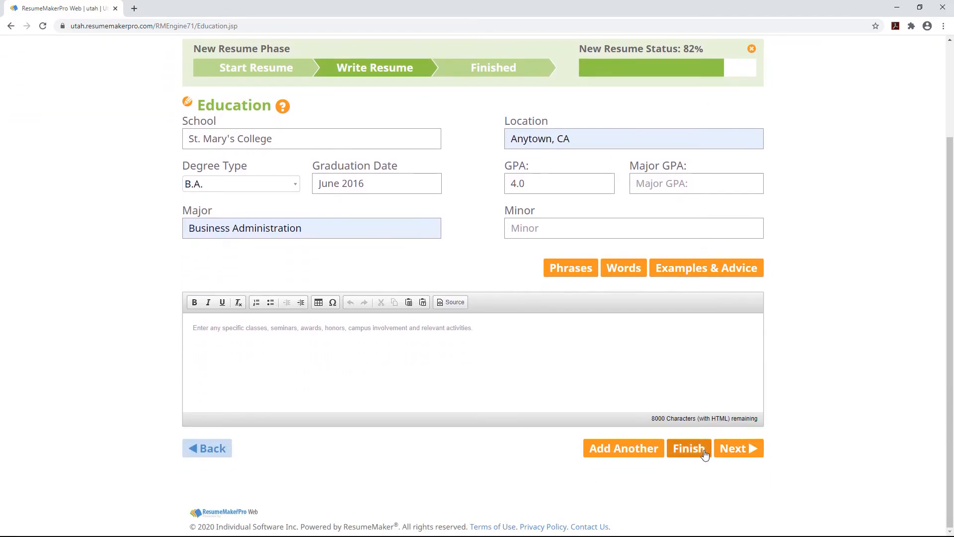
pyautogui.click(734, 453)
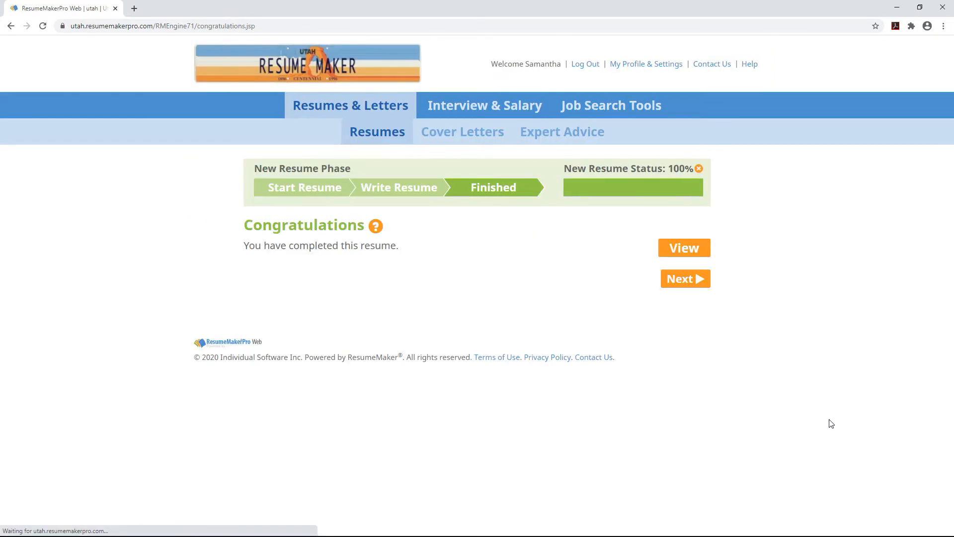
pyautogui.click(697, 256)
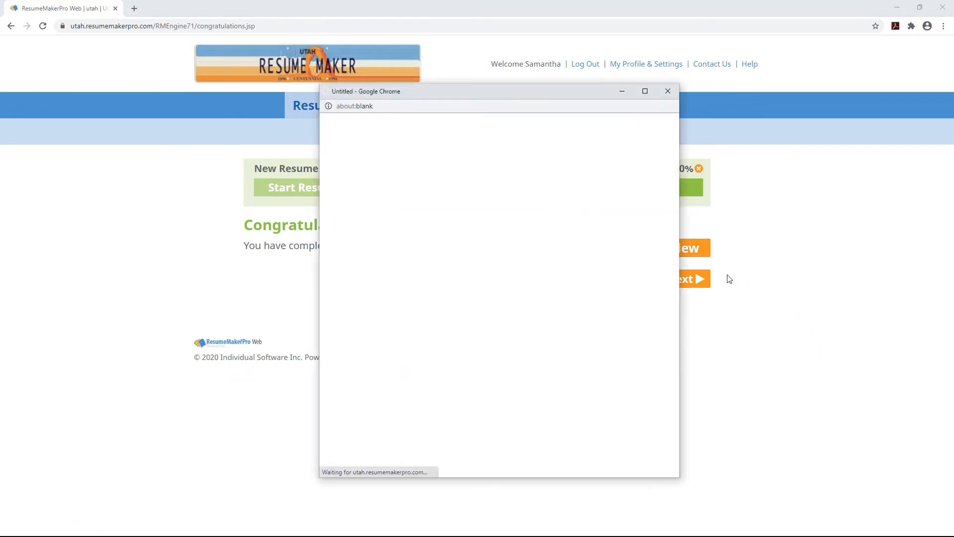
pyautogui.click(645, 92)
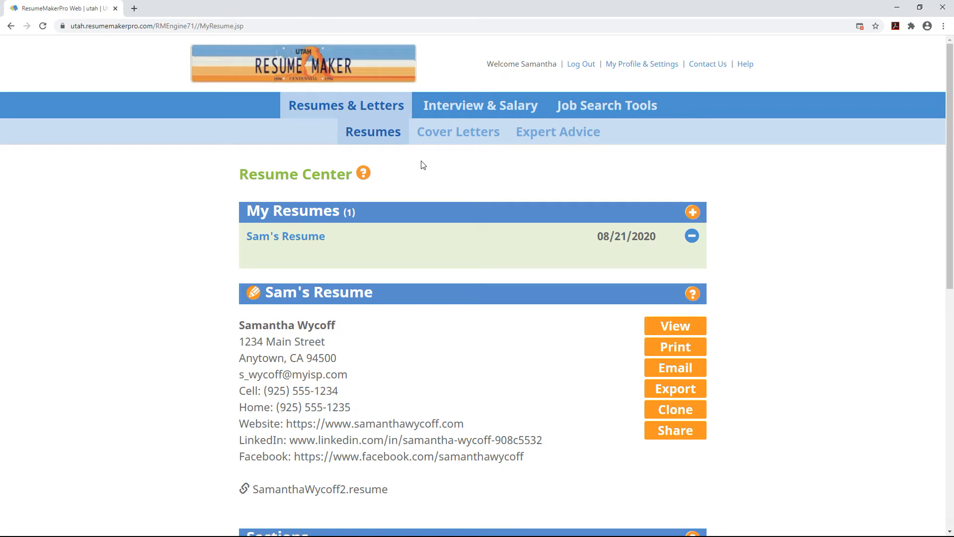
# Step: Clone the Business Development Manager resume from the sample resumes under B, and review the copy's sections and style settings
pyautogui.moveTo(397, 145)
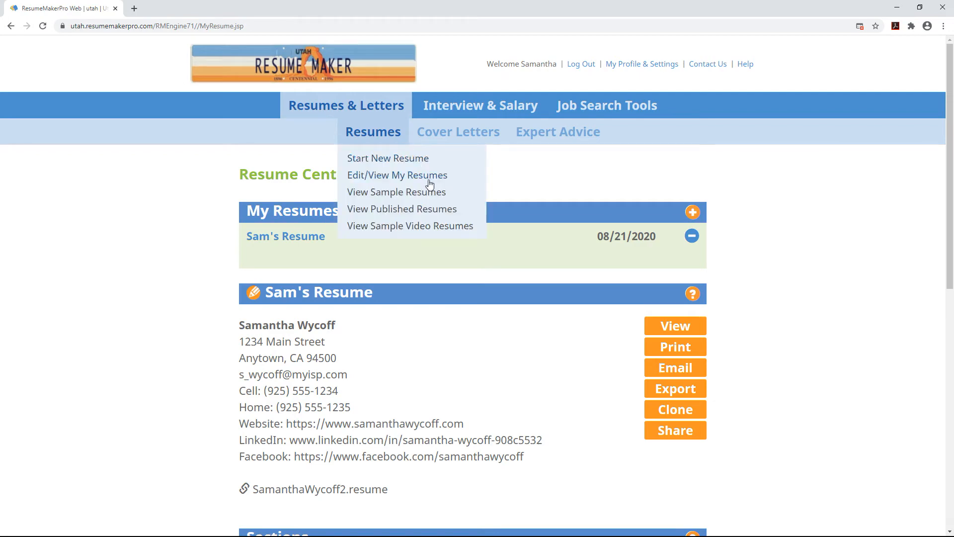
pyautogui.click(449, 198)
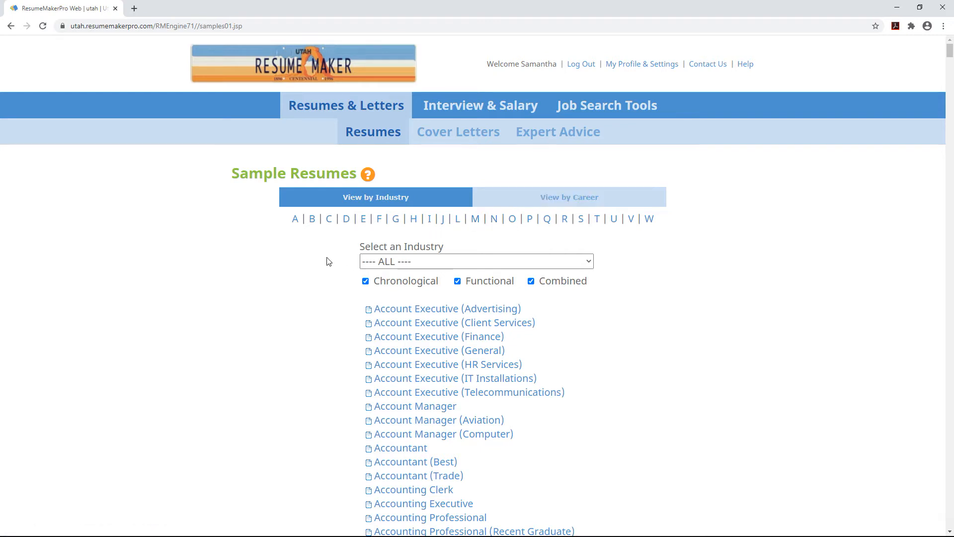
pyautogui.click(312, 218)
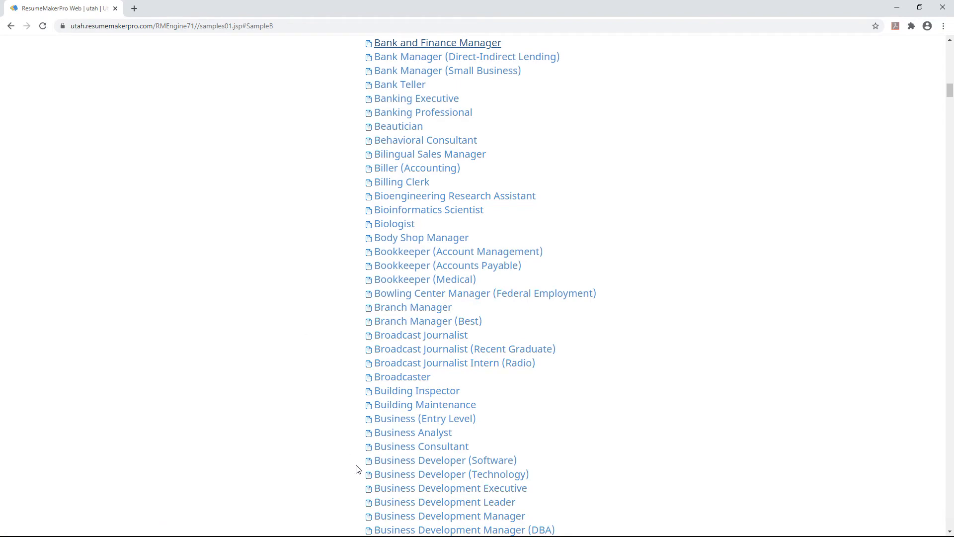
pyautogui.click(422, 515)
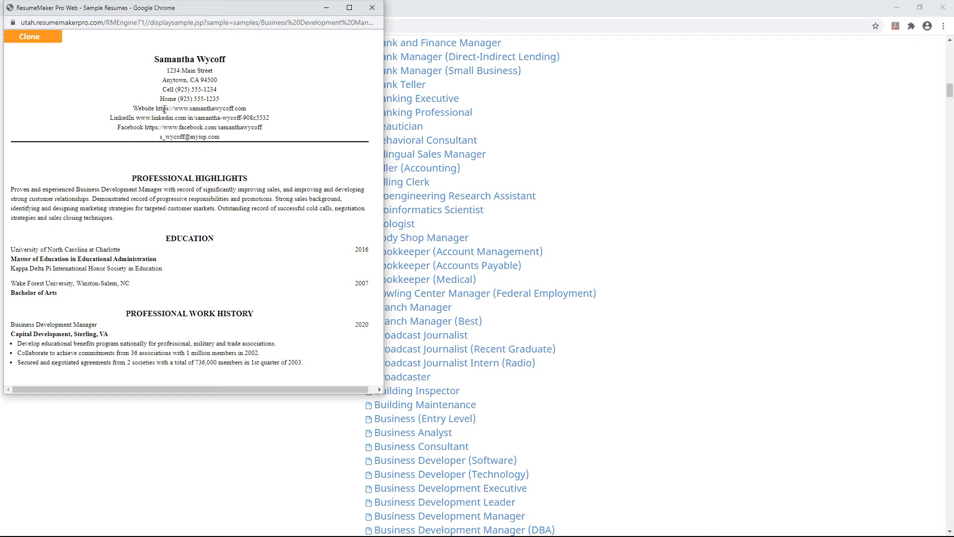
pyautogui.click(45, 42)
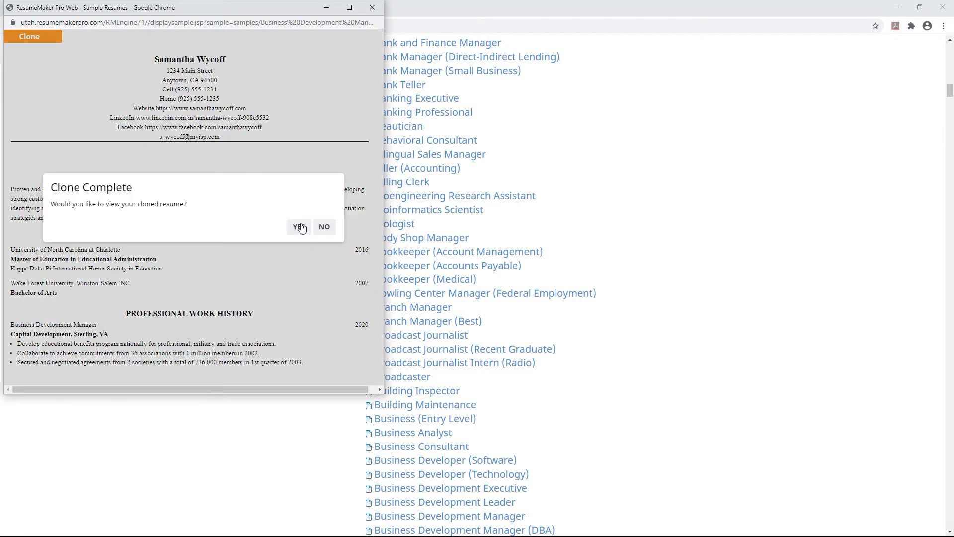
pyautogui.click(299, 228)
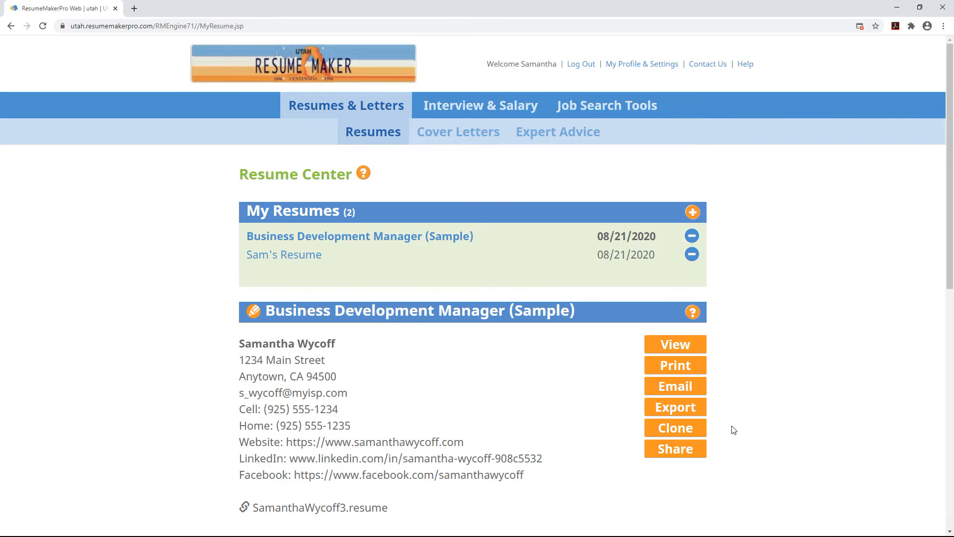
pyautogui.scroll(-7, 734, 430)
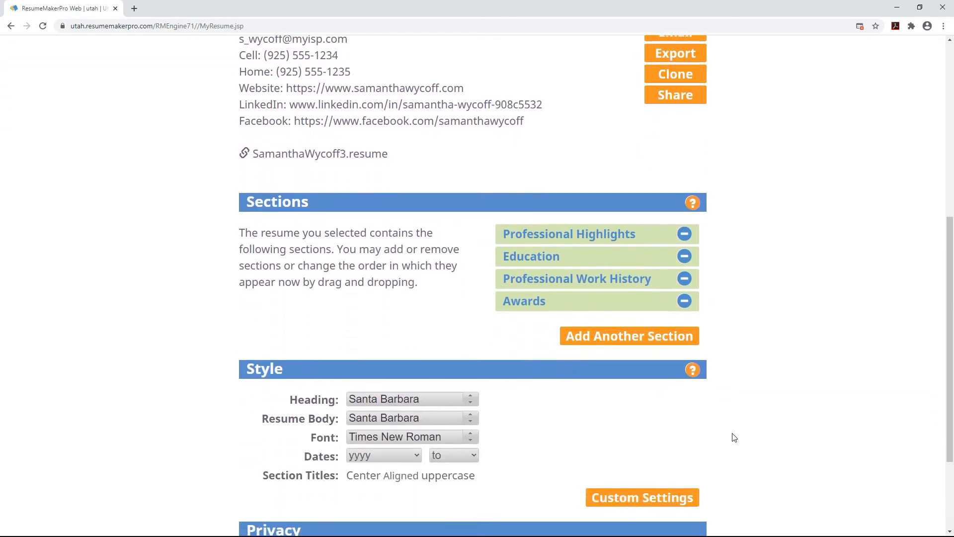
pyautogui.scroll(-3, 734, 437)
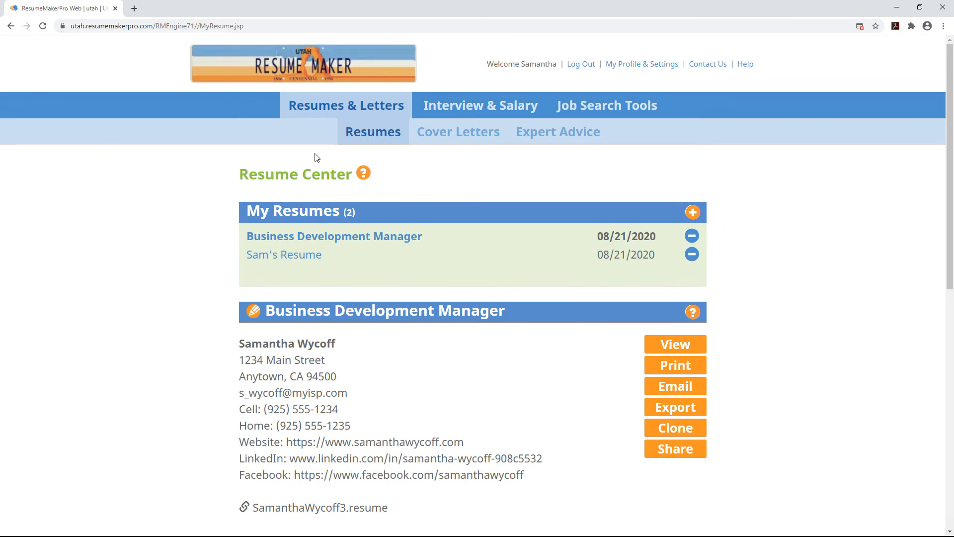
# Step: Clone the published Business Manager (Sample) resume and view the cloned copy
pyautogui.moveTo(343, 144)
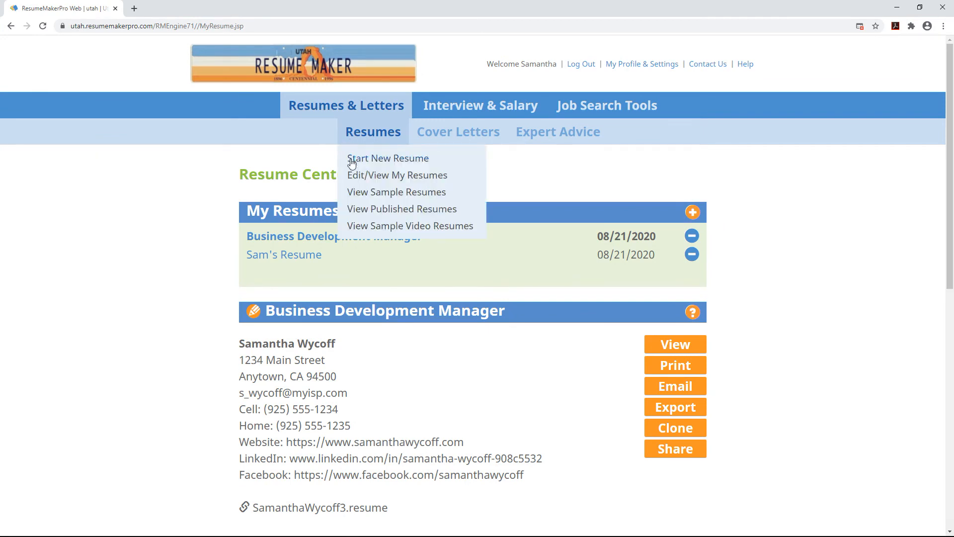
pyautogui.click(357, 209)
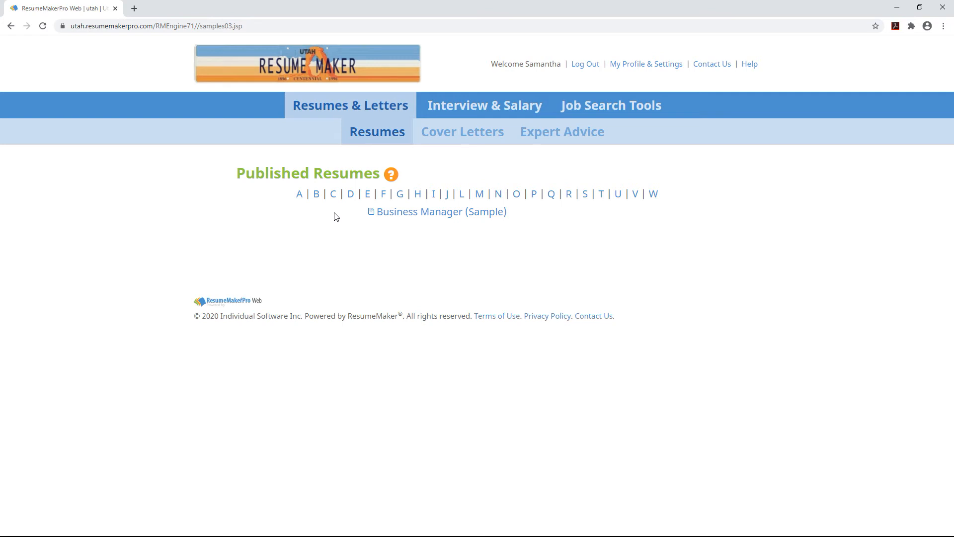
pyautogui.click(391, 214)
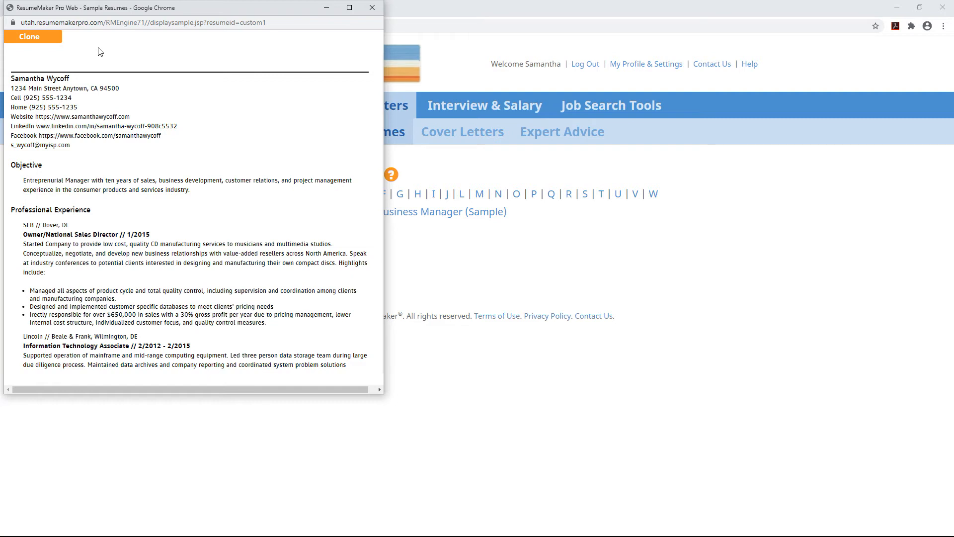
pyautogui.click(58, 38)
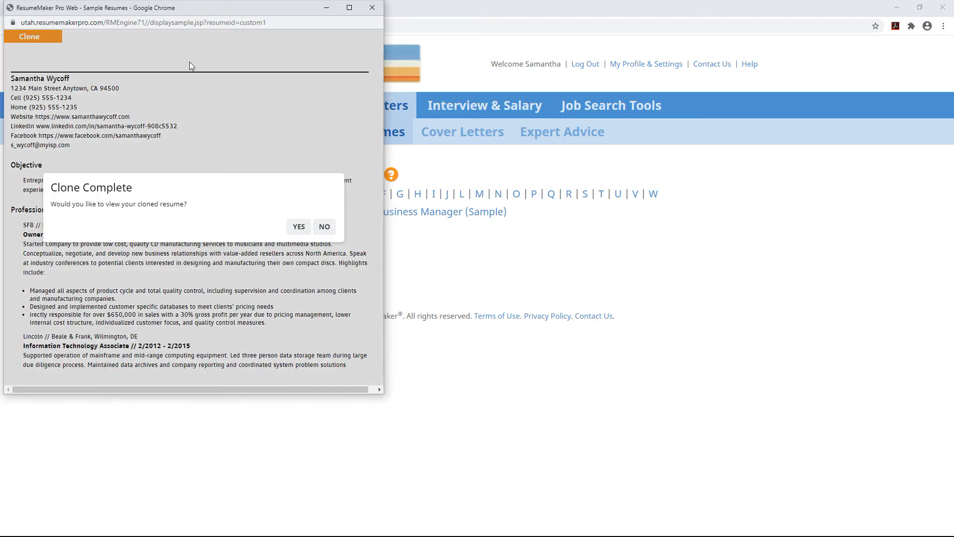
pyautogui.click(300, 227)
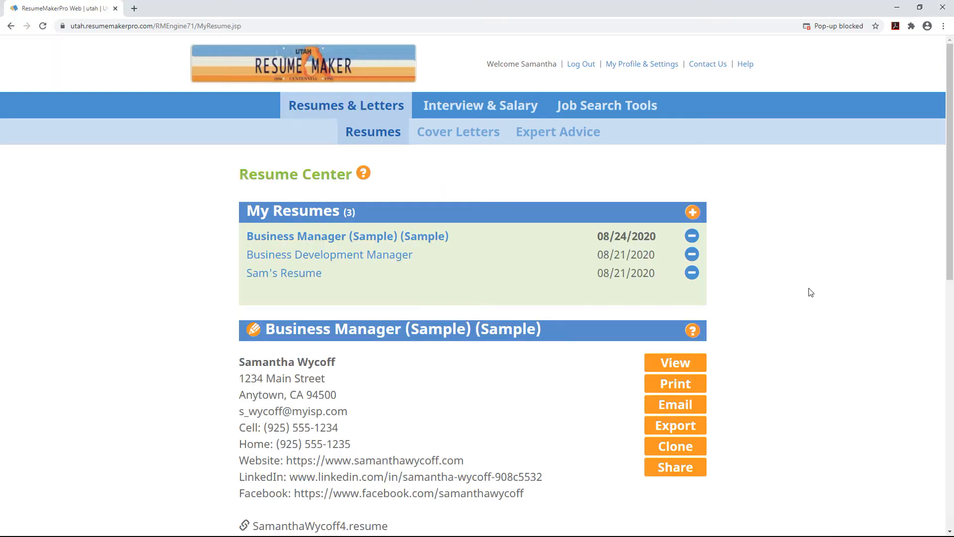
pyautogui.click(698, 364)
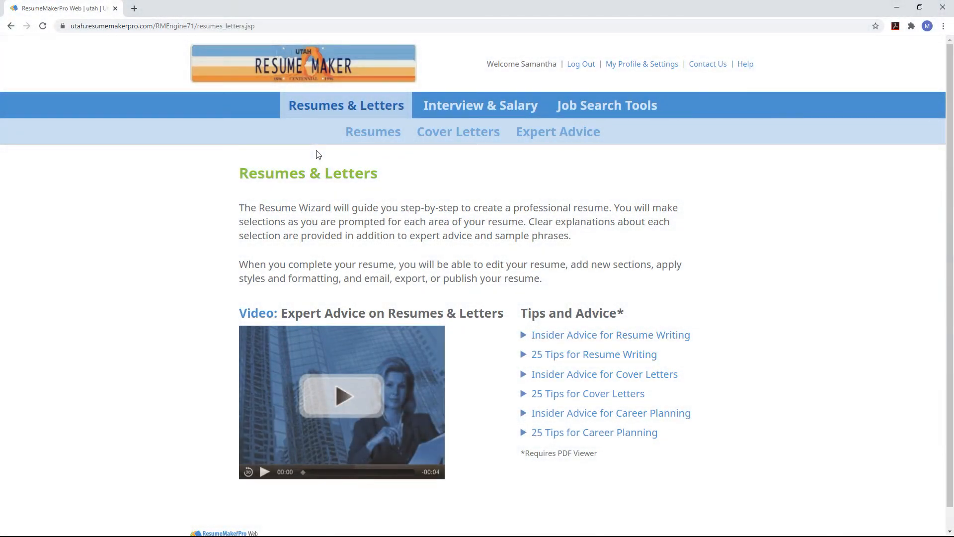
# Step: Select the wizard-made resume among the saved resumes and insert "Business" before "Resume" in its title
pyautogui.moveTo(348, 145)
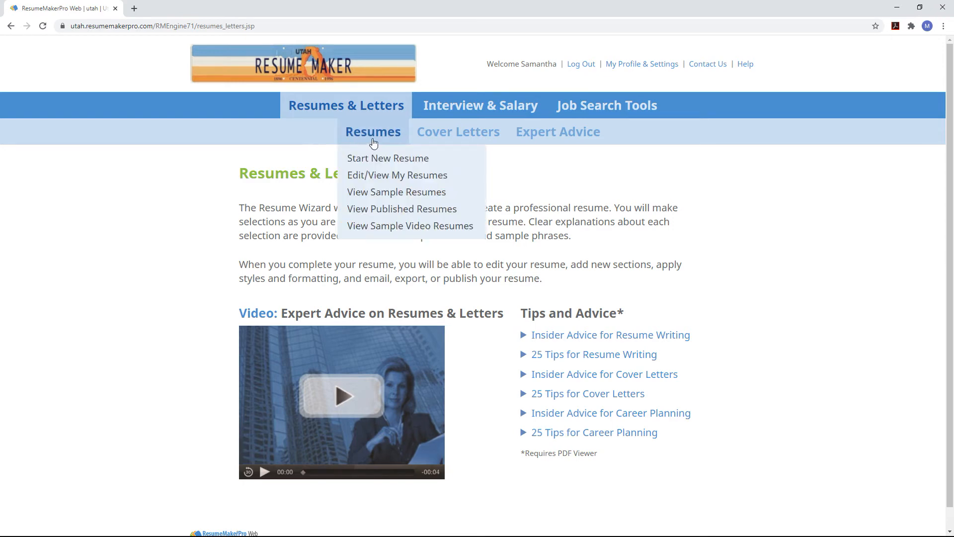
pyautogui.click(381, 175)
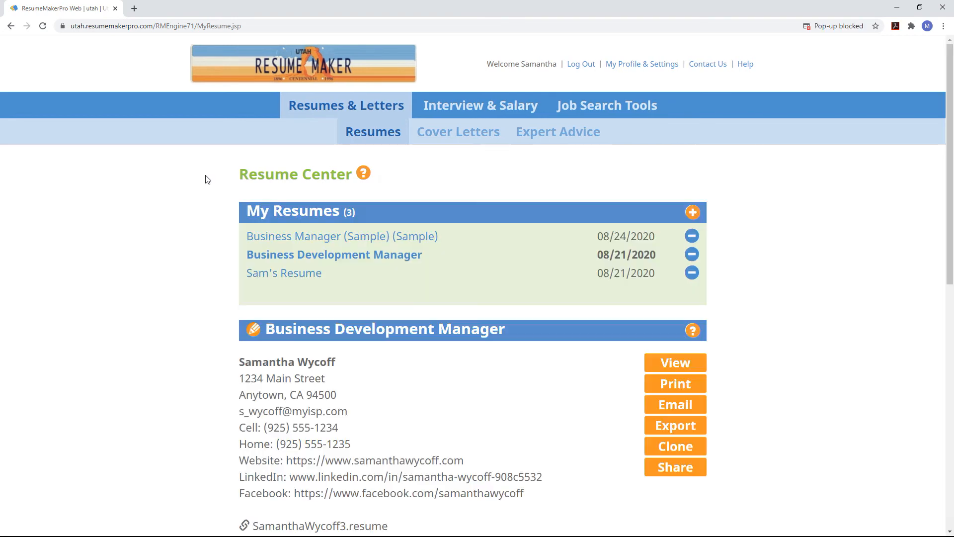
pyautogui.click(268, 275)
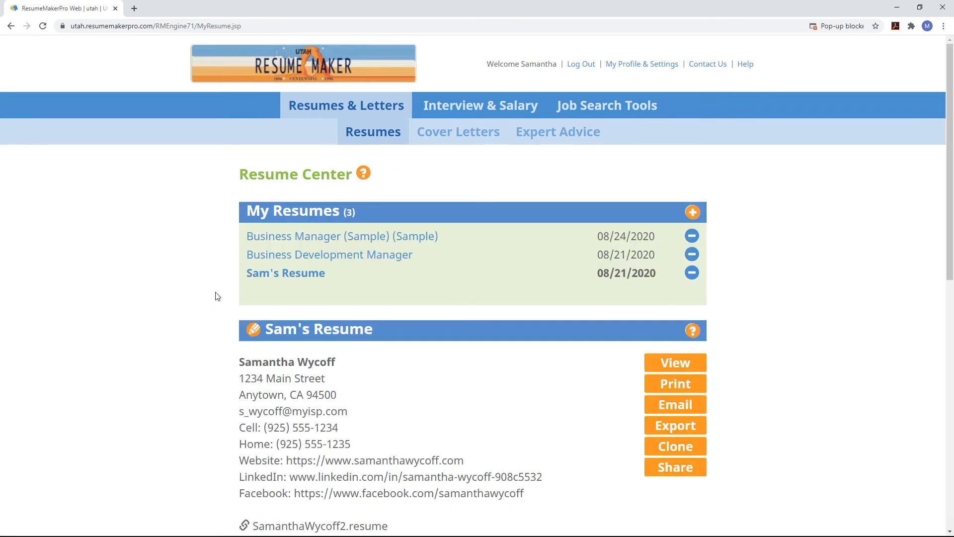
pyautogui.click(254, 330)
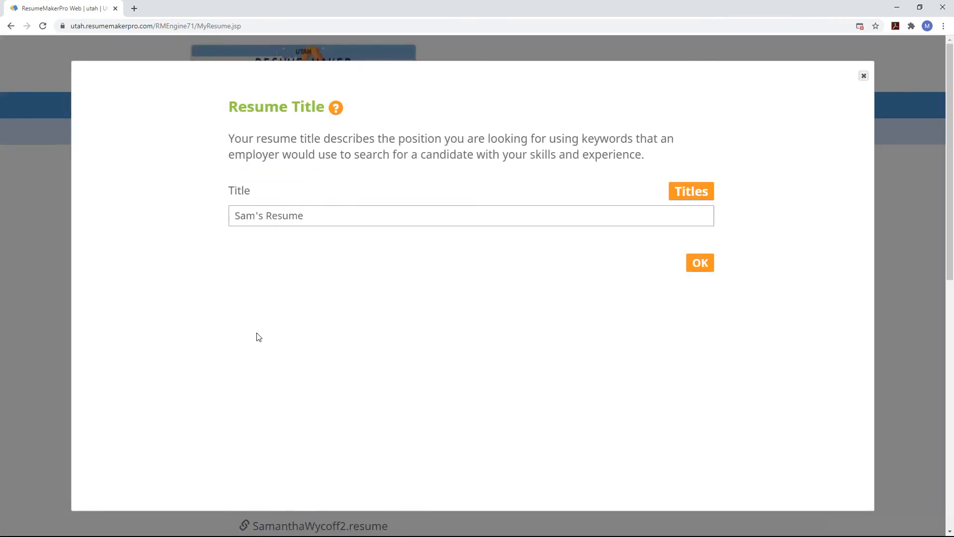
pyautogui.click(268, 214)
pyautogui.write('Business')
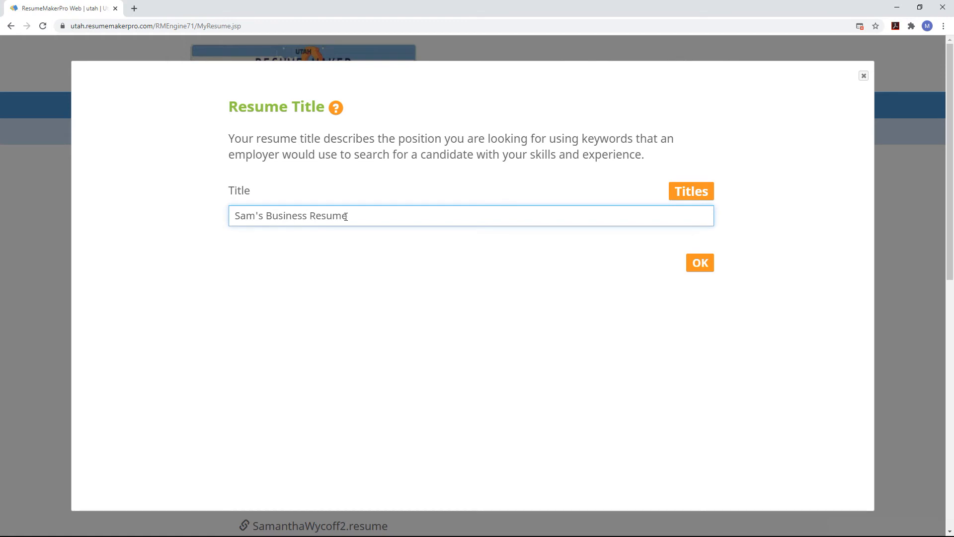
pyautogui.click(712, 269)
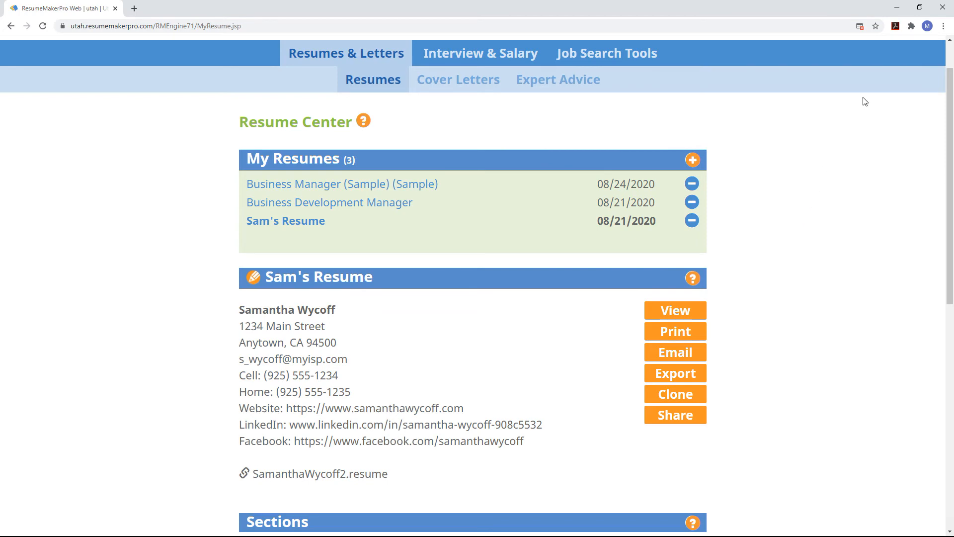
# Step: Dock the browser window to one half of the desktop and view the selected resume in a window beside it
pyautogui.click(920, 8)
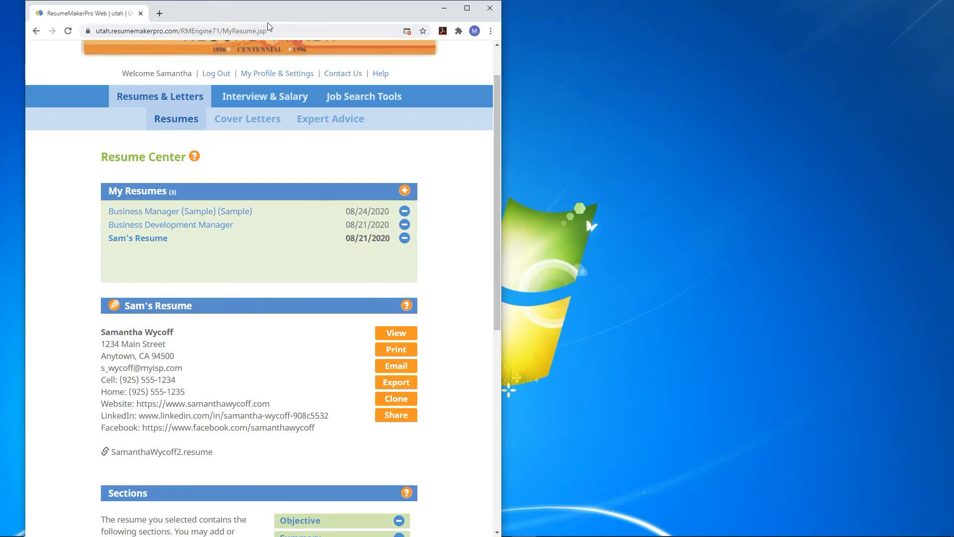
pyautogui.moveTo(240, 16); pyautogui.dragTo(1, 16)
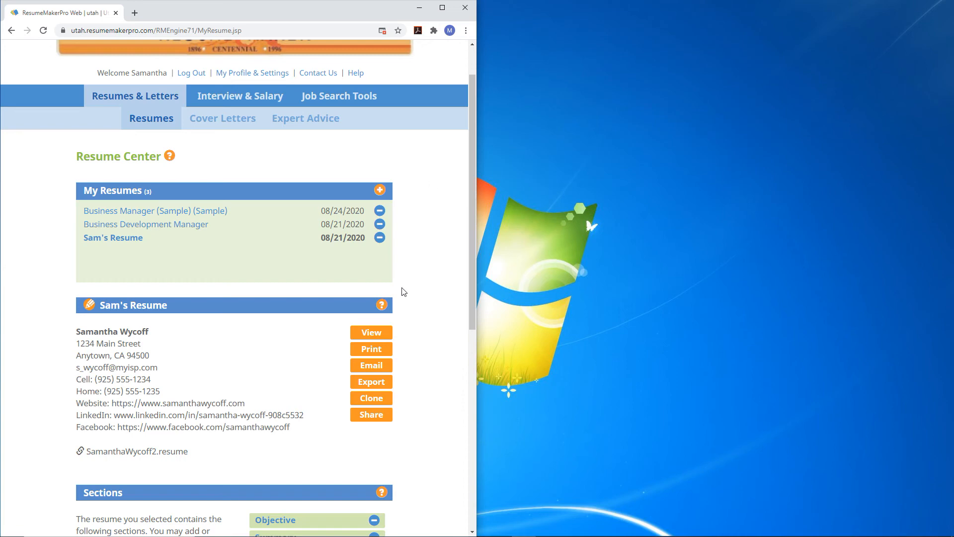
pyautogui.click(393, 336)
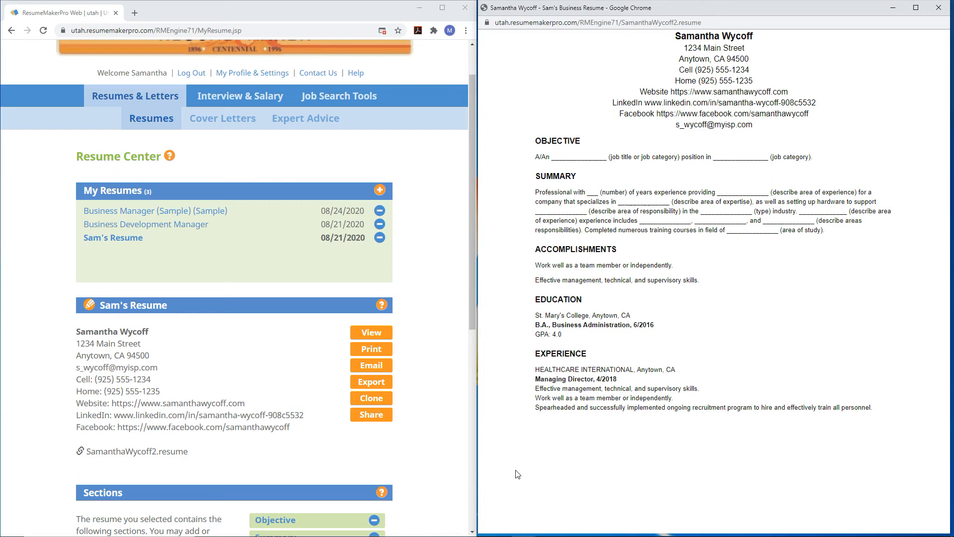
# Step: Remove the Accomplishments section from the resume and move the Experience section above Education
pyautogui.click(435, 471)
pyautogui.scroll(-4, 434, 471)
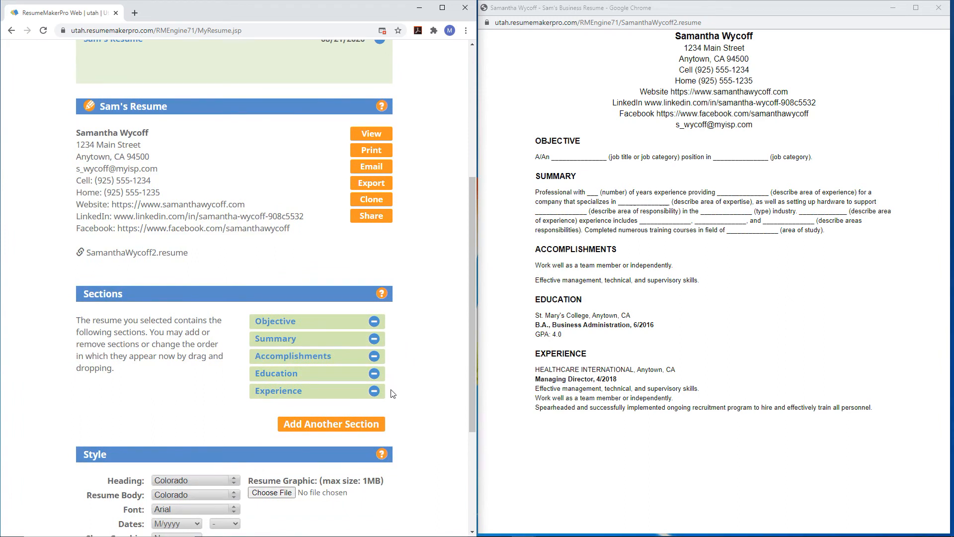
pyautogui.click(374, 357)
pyautogui.click(287, 96)
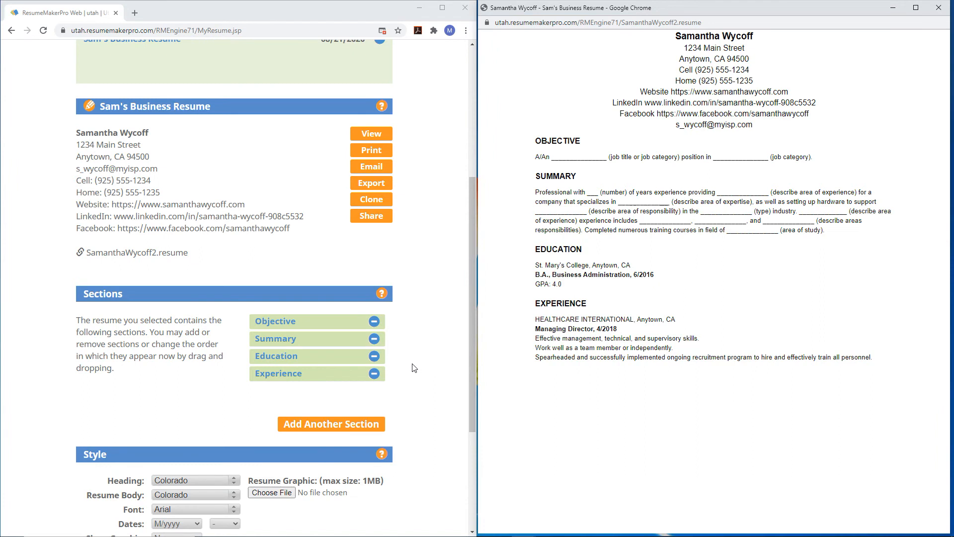
pyautogui.moveTo(318, 372); pyautogui.dragTo(316, 351)
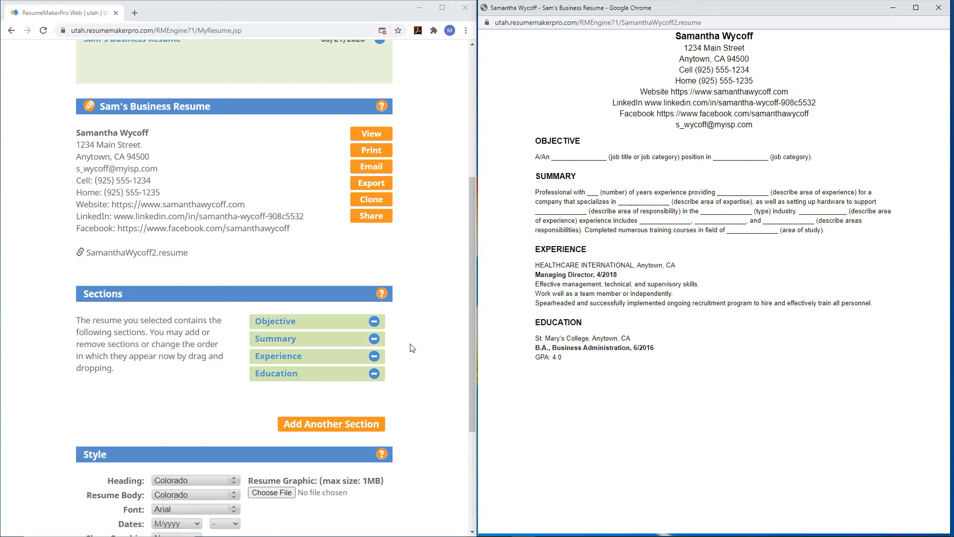
# Step: Rewrite the resume's Objective as "An enthusiastic management professional seeks a position in viticulture management."
pyautogui.click(285, 322)
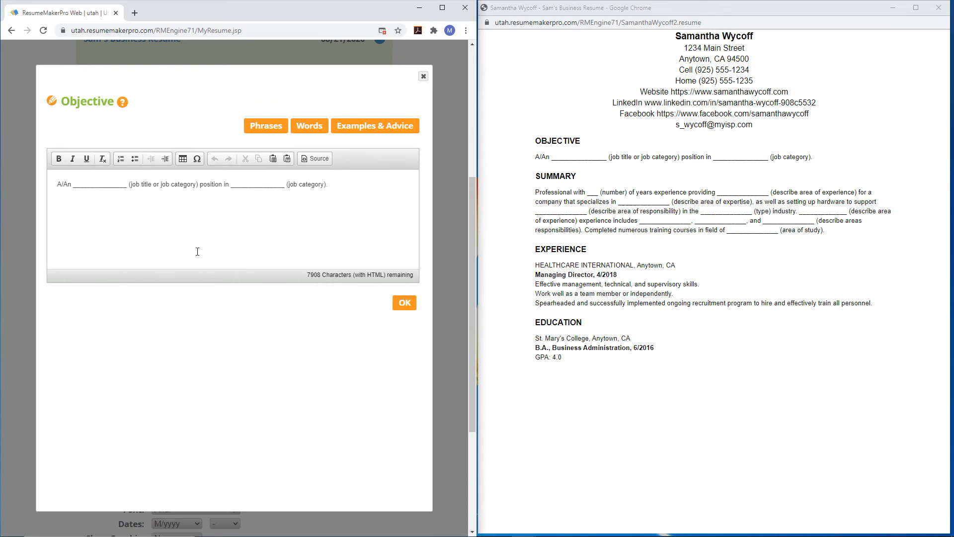
pyautogui.moveTo(199, 183); pyautogui.dragTo(62, 185)
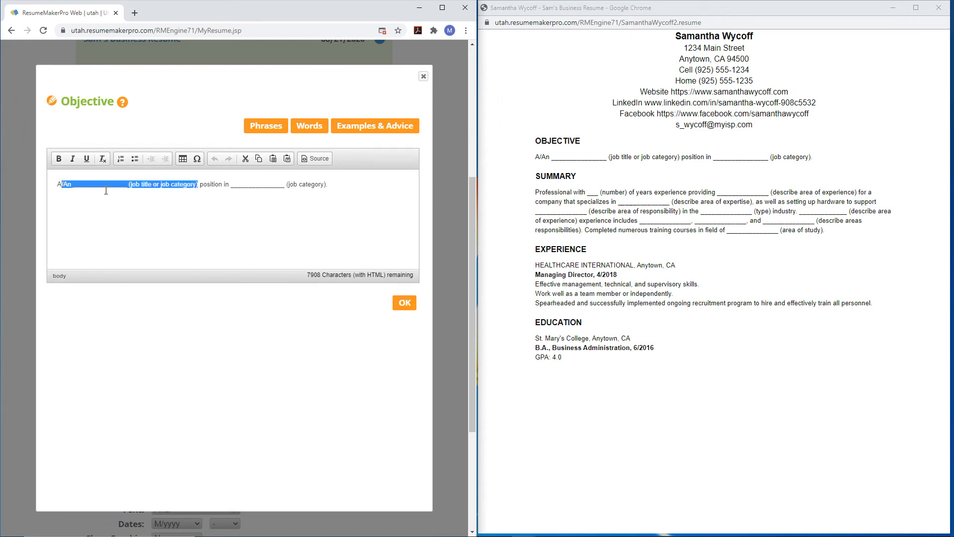
pyautogui.write('n enth')
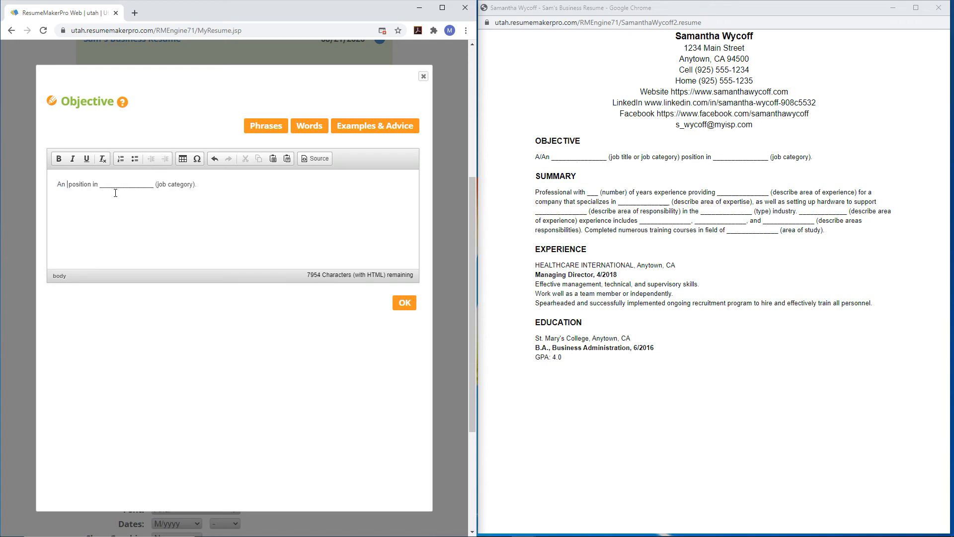
pyautogui.write('usiastic')
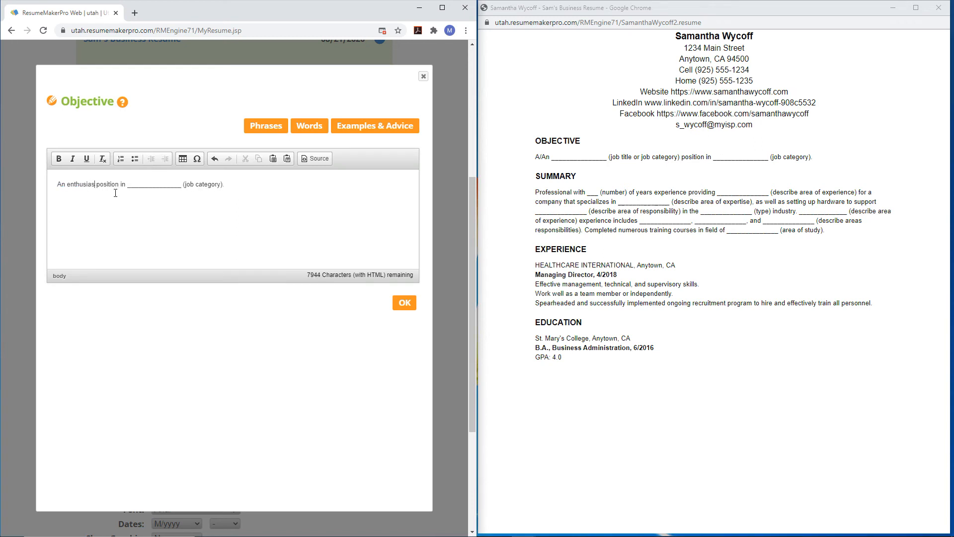
pyautogui.write(' management')
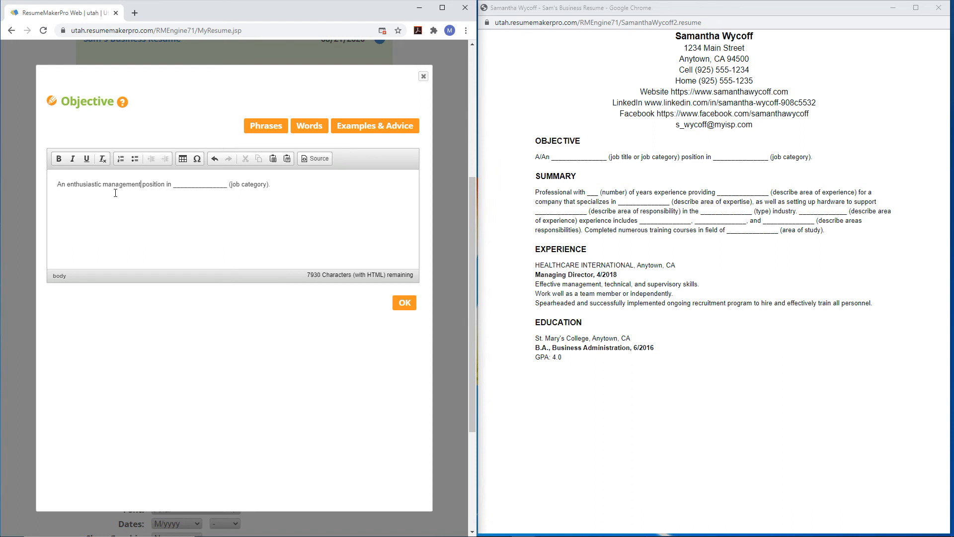
pyautogui.write(' professional seeks')
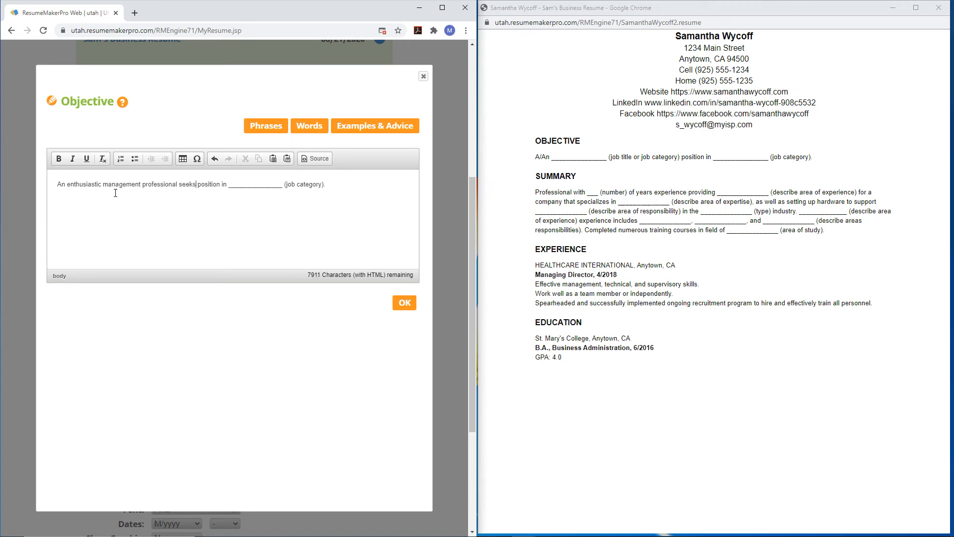
pyautogui.write(' a')
pyautogui.moveTo(335, 185); pyautogui.dragTo(232, 185)
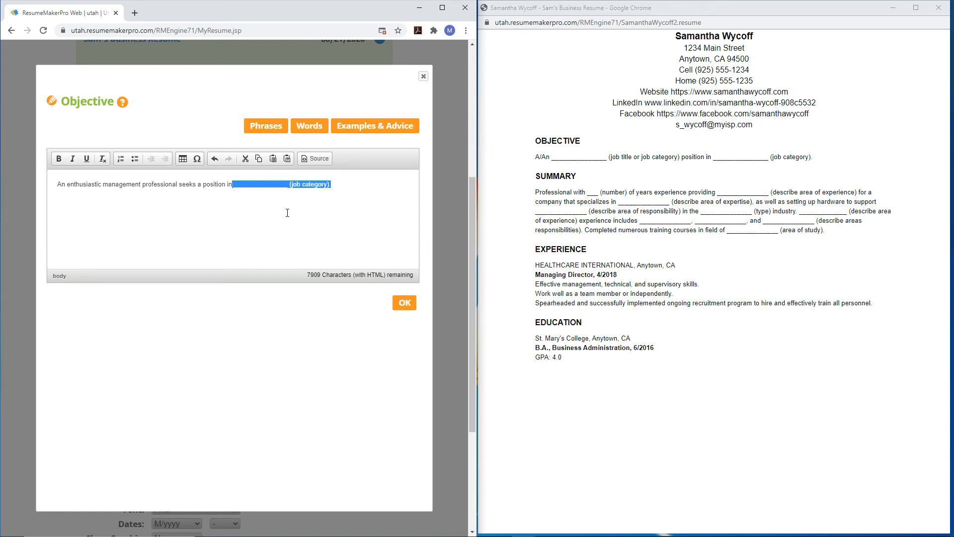
pyautogui.press('BackSpace')
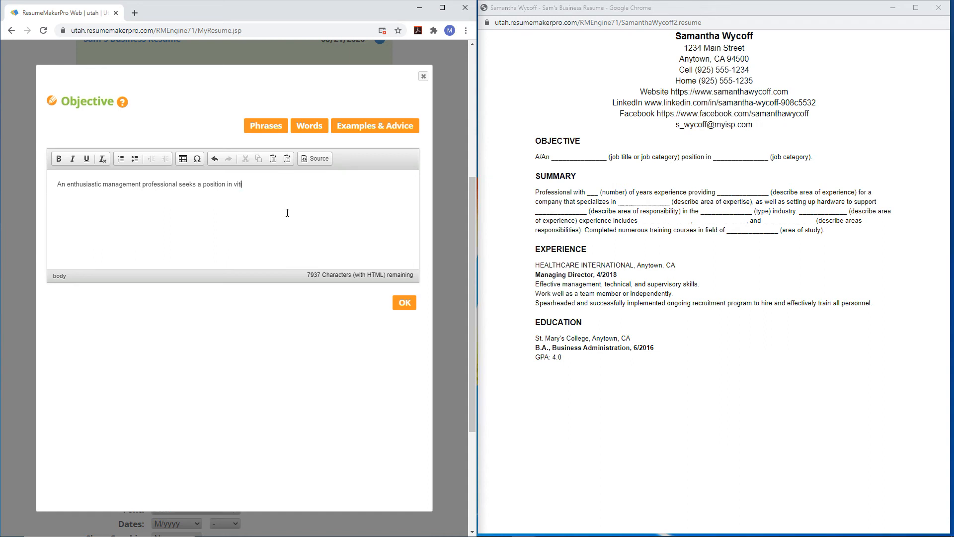
pyautogui.write('viticulture management')
pyautogui.click(405, 304)
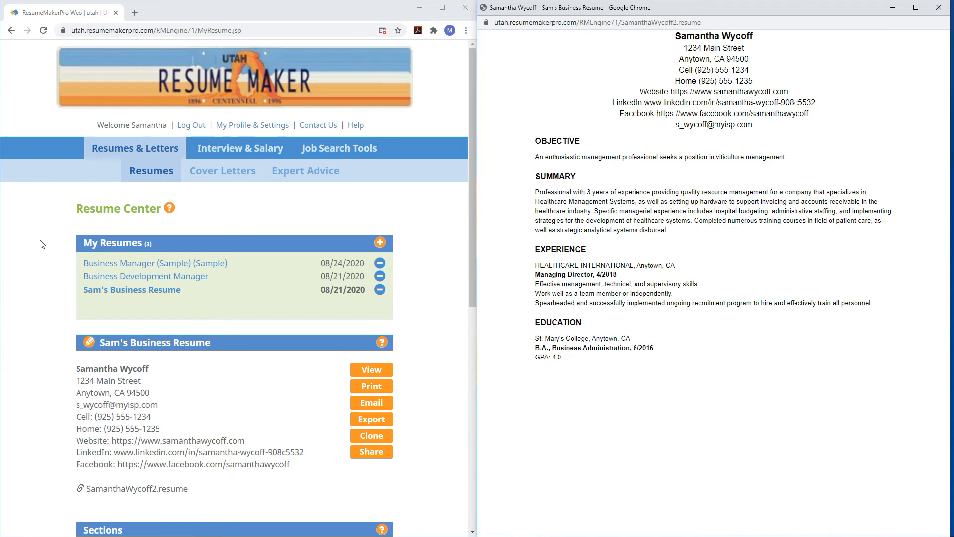
# Step: Change the resume body style to Cairo
pyautogui.scroll(-8, 41, 243)
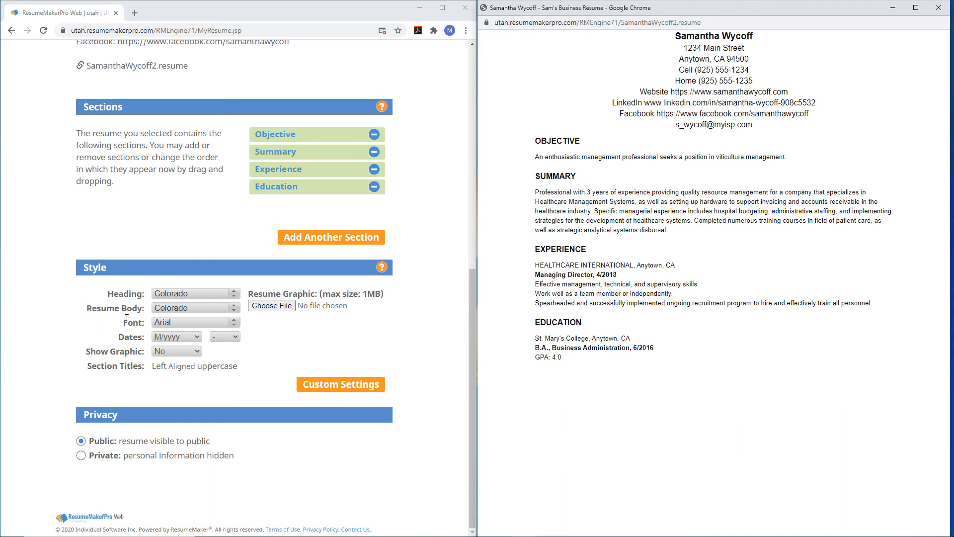
pyautogui.click(180, 309)
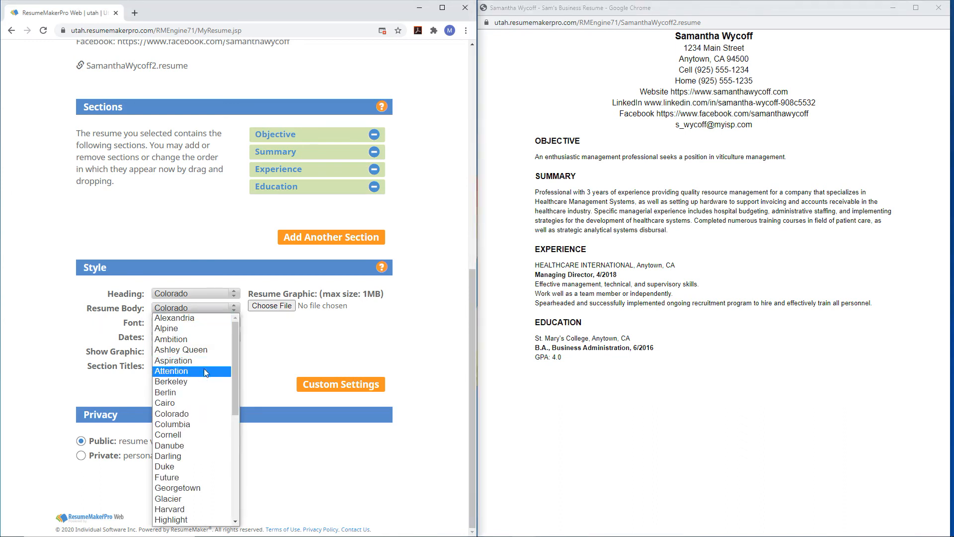
pyautogui.click(217, 401)
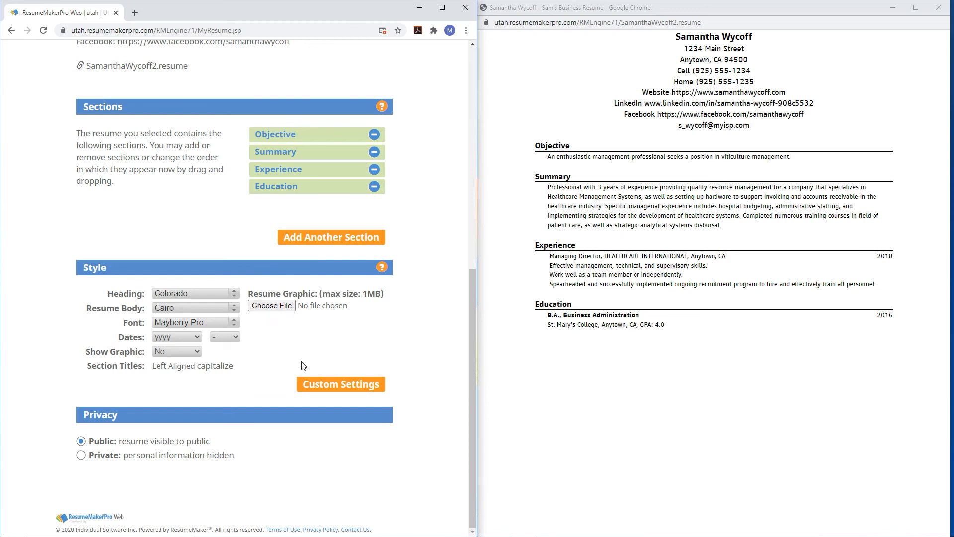
# Step: Review the custom resume settings and the resume spacing options, leaving them as they are
pyautogui.click(331, 389)
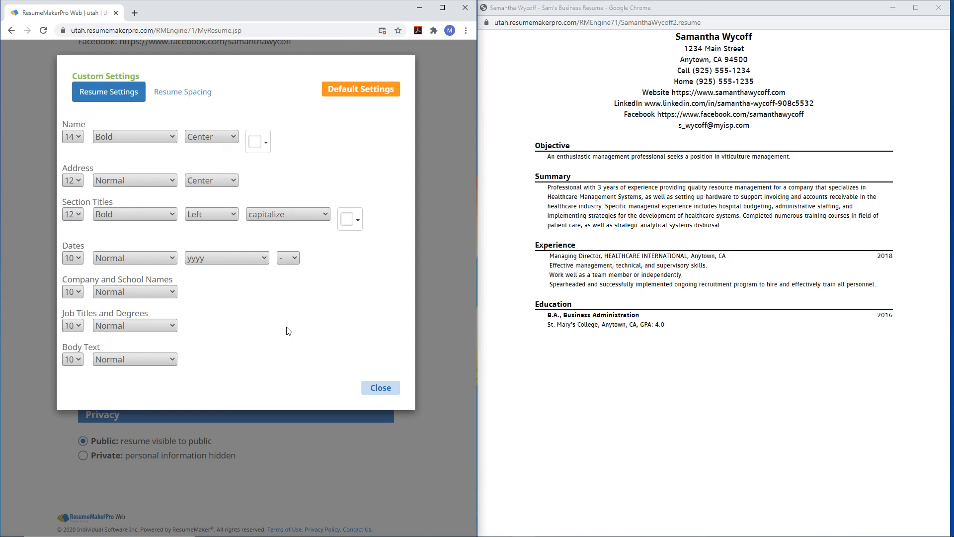
pyautogui.click(204, 104)
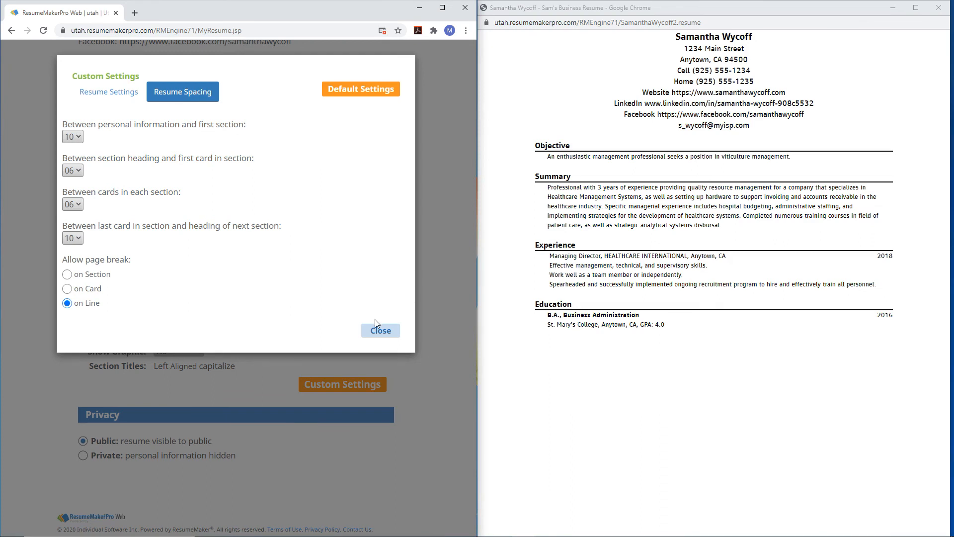
pyautogui.click(381, 330)
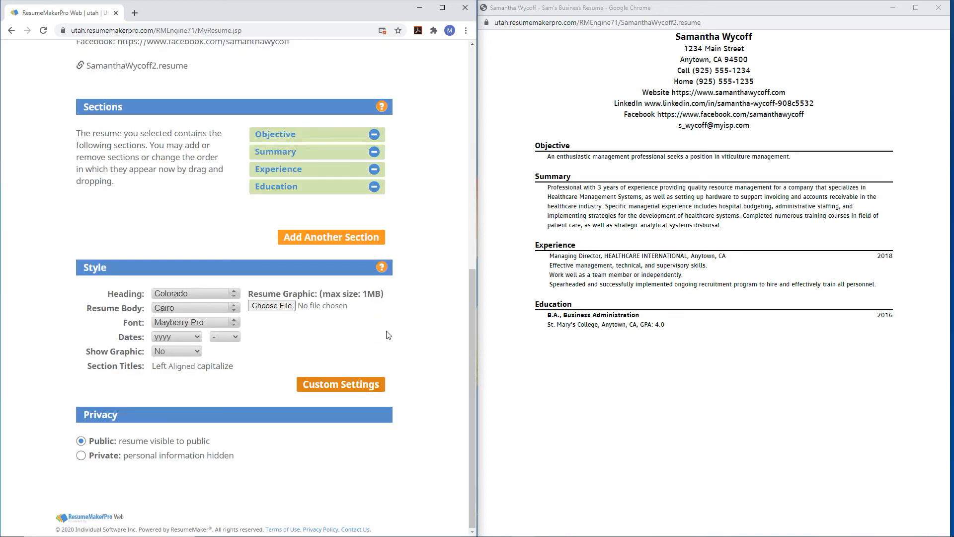
# Step: Open the print preview of the selected business resume
pyautogui.scroll(5, 431, 267)
pyautogui.scroll(1, 432, 266)
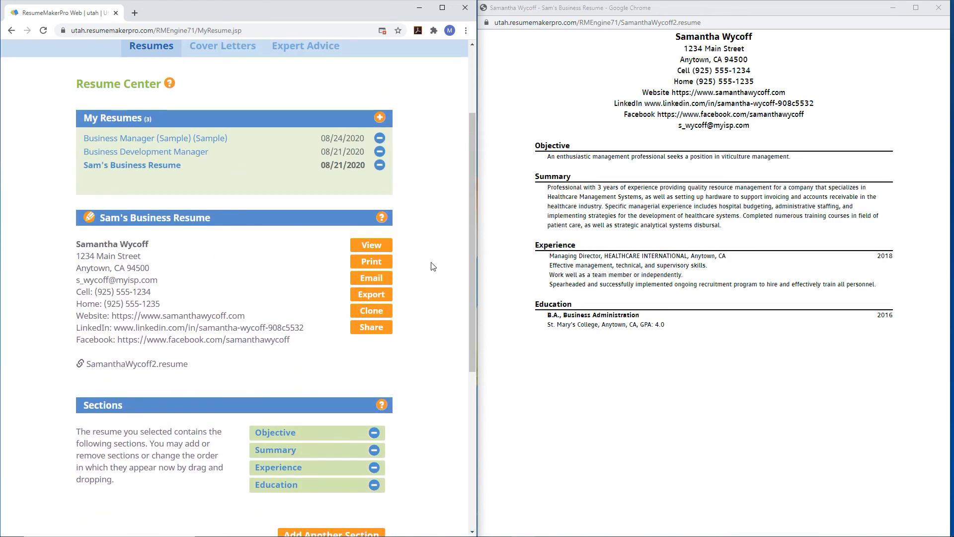
pyautogui.click(385, 269)
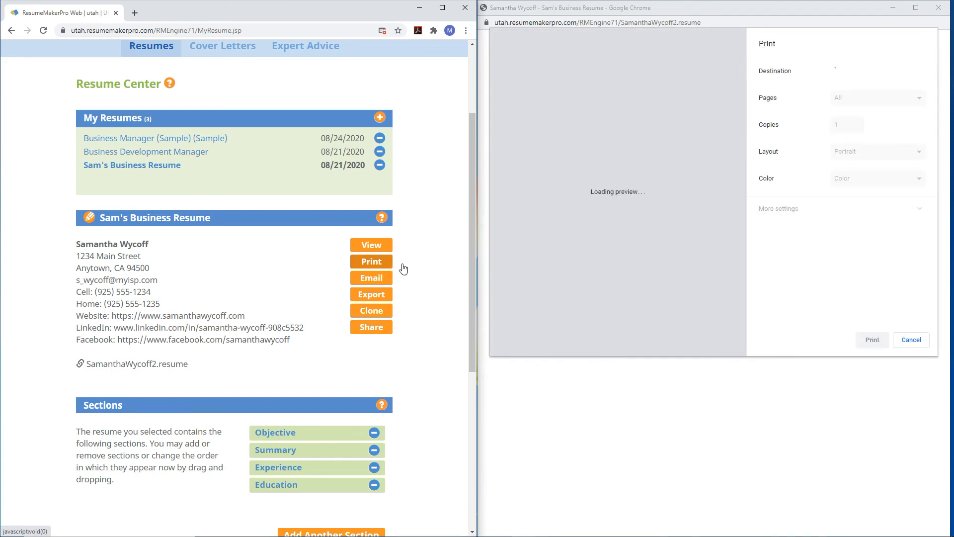